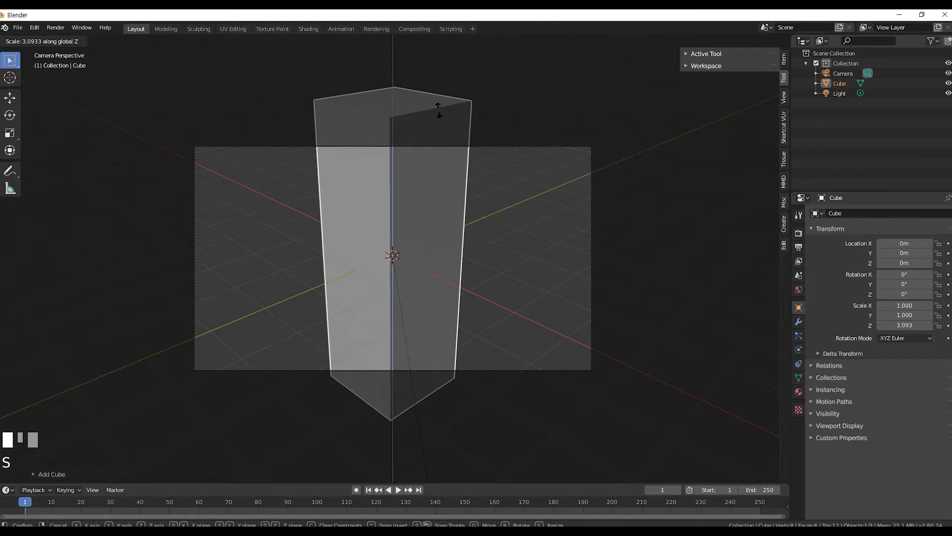
Step: Stretch the cube along the Z axis to a scale of about 3.093
click(438, 109)
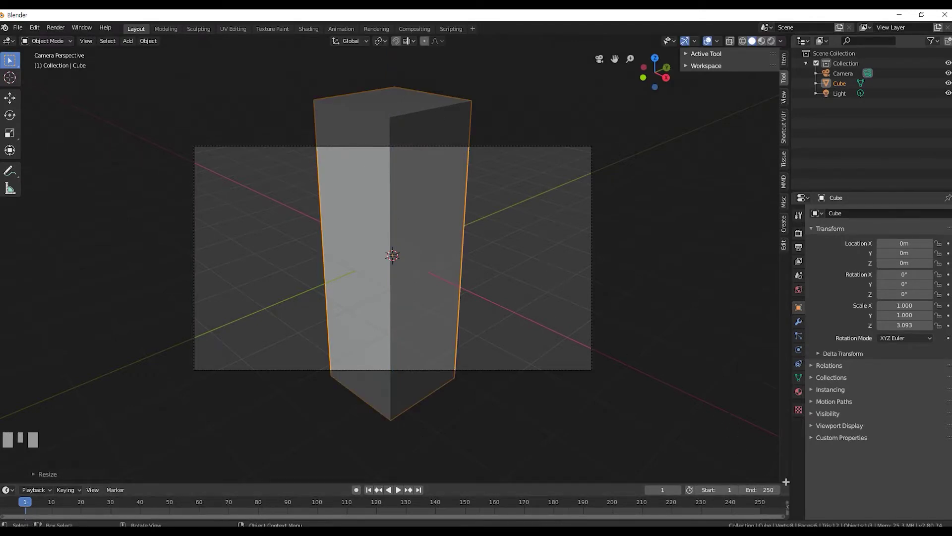
Step: Split the 3D viewport into two stacked areas and turn the lower one into a Shader Editor
drag(790, 482, 777, 235)
scroll(396, 102, down, 2)
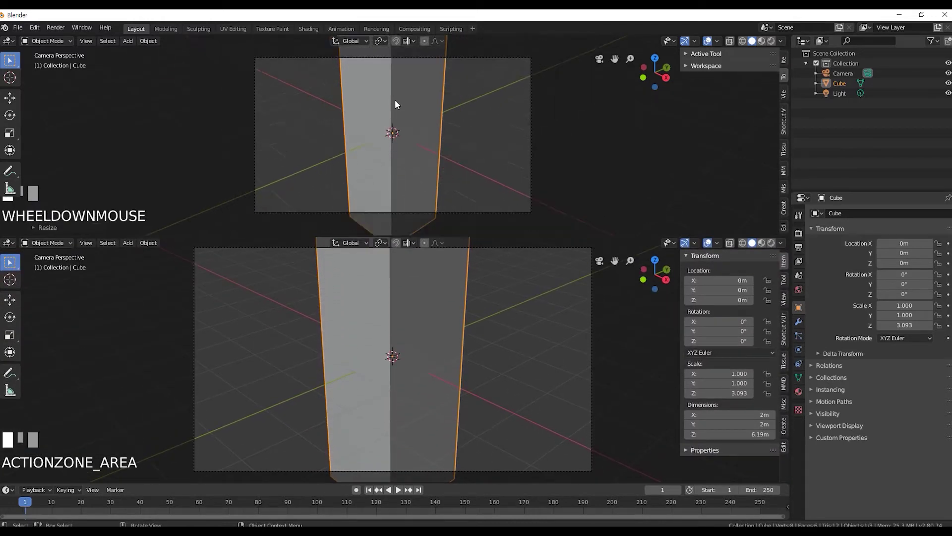
click(10, 243)
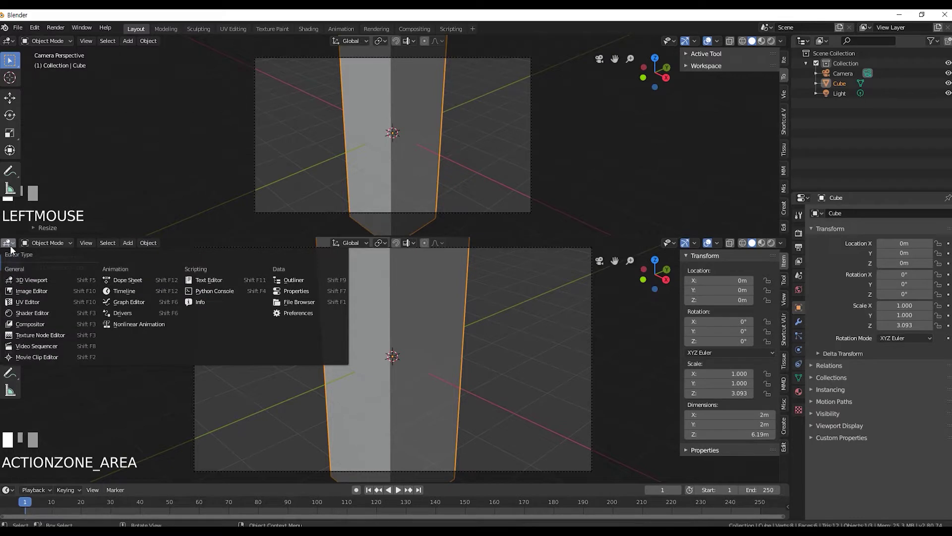
click(44, 313)
middle_drag(414, 338, 485, 357)
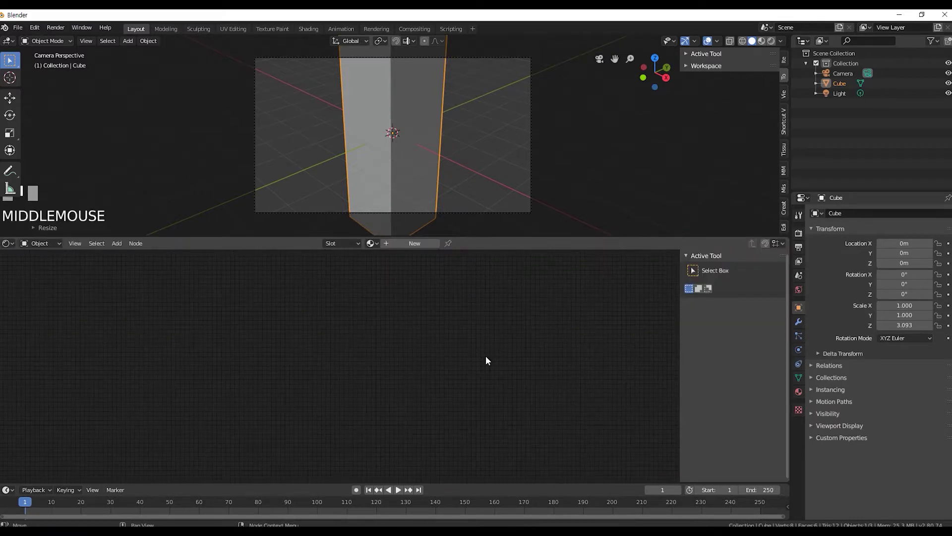
Step: Give the cube a new material and switch the 3D viewport to rendered shading
click(799, 392)
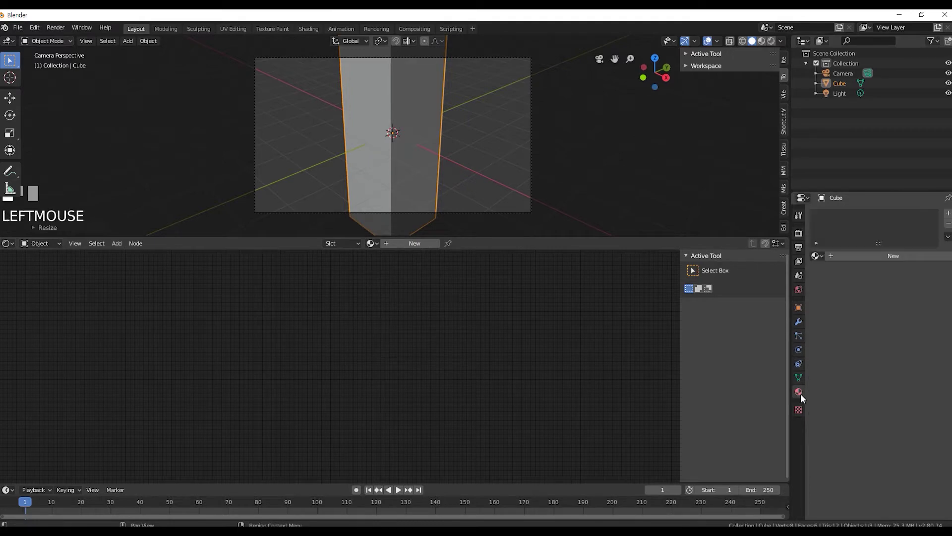
click(901, 255)
middle_drag(537, 459, 538, 398)
scroll(499, 364, up, 3)
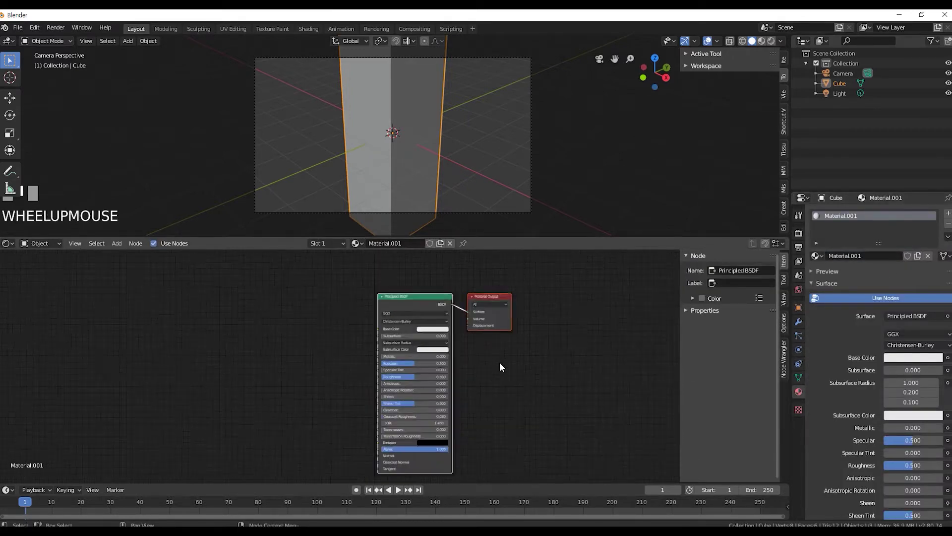
click(771, 41)
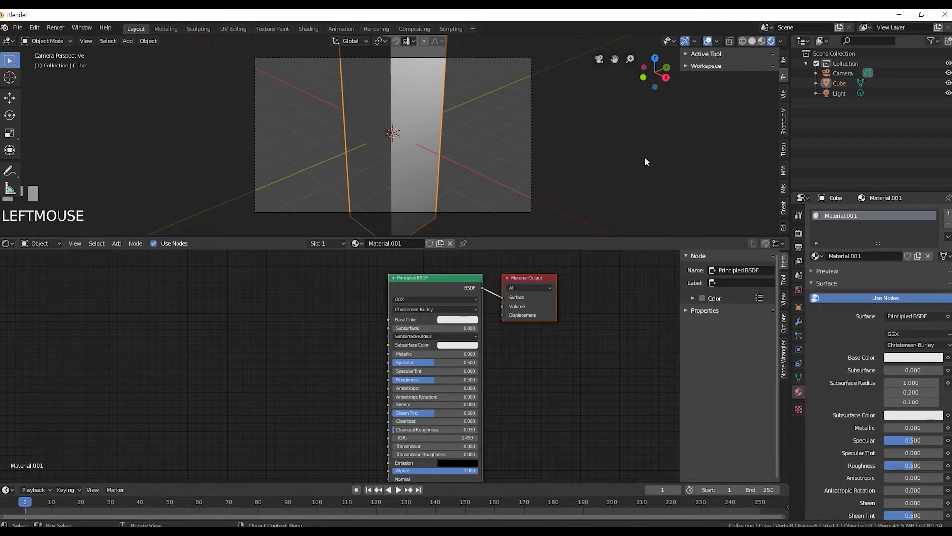
Step: Change the scene's light to a Sun and set its strength to 5
click(840, 94)
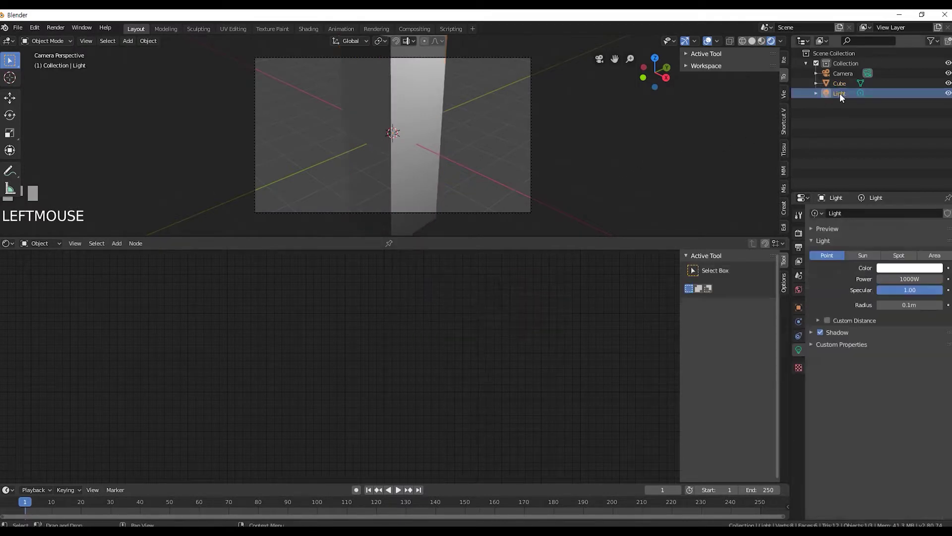
click(863, 255)
click(895, 278)
click(894, 278)
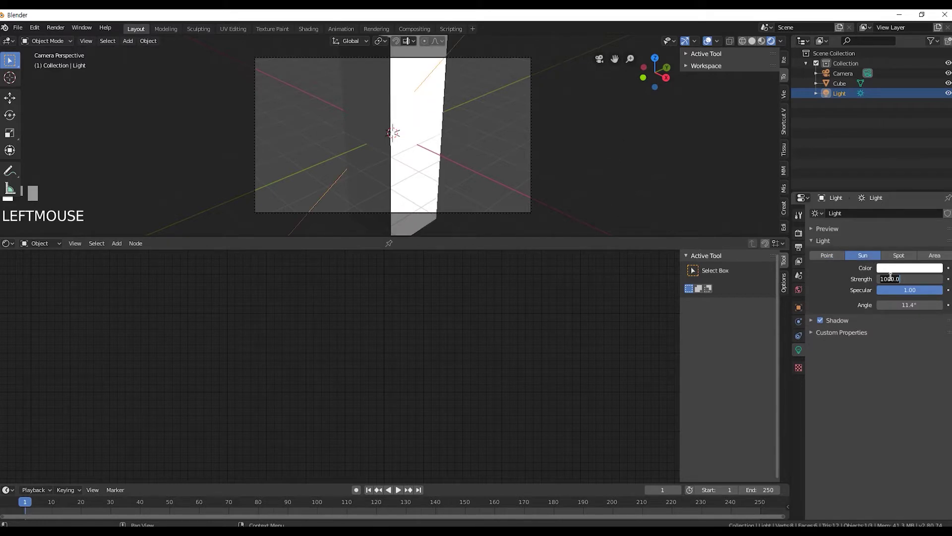
text(5)
key(KP_Enter)
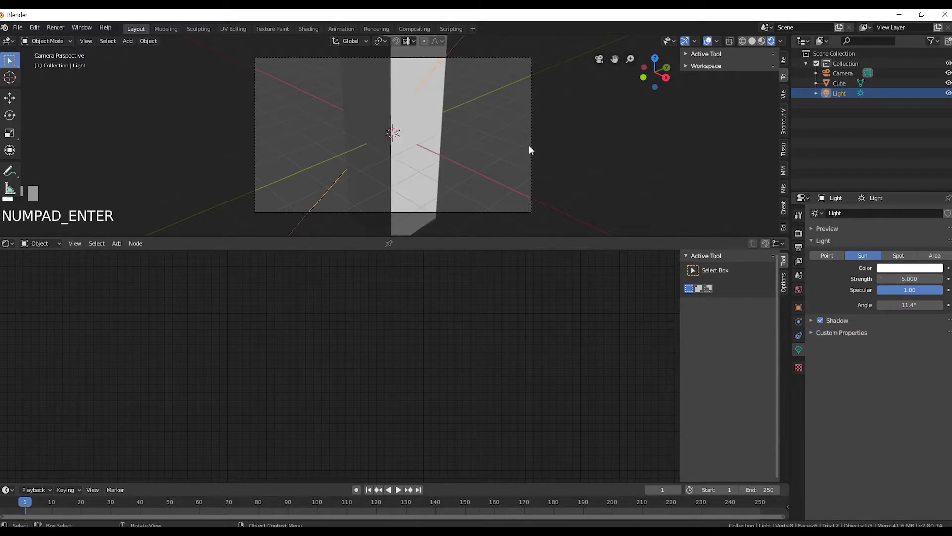
Step: Raise the sun light about 2.96 m along the Z axis
middle_drag(516, 153, 639, 121)
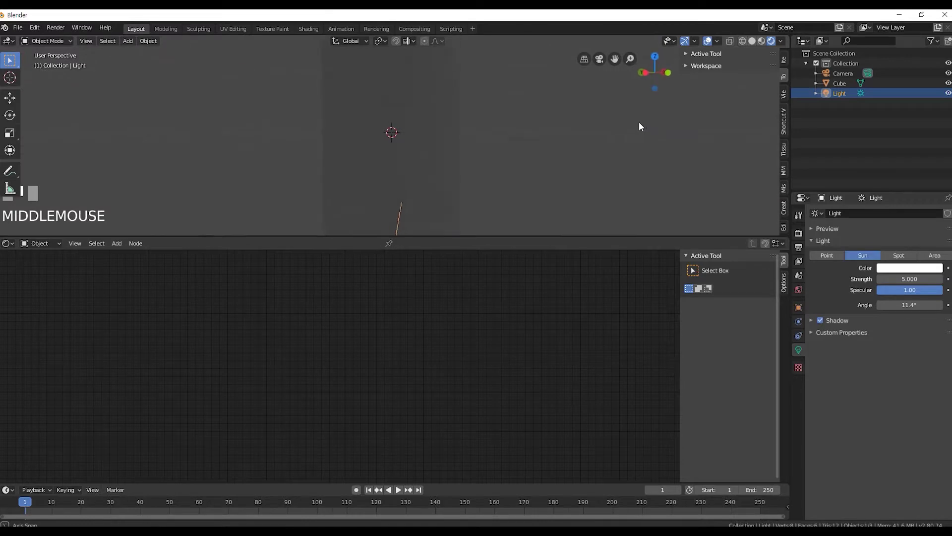
scroll(584, 145, down, 3)
middle_drag(508, 161, 457, 171)
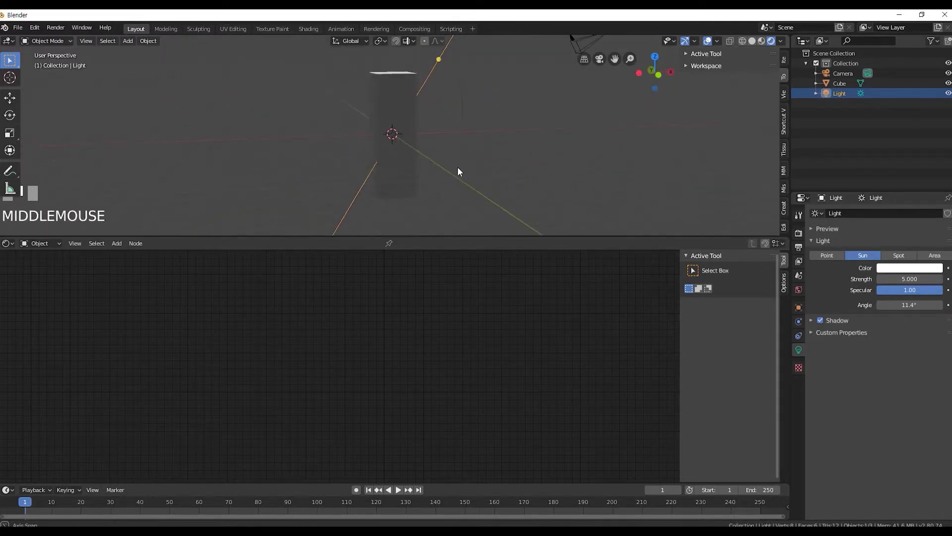
scroll(463, 145, down, 2)
click(435, 67)
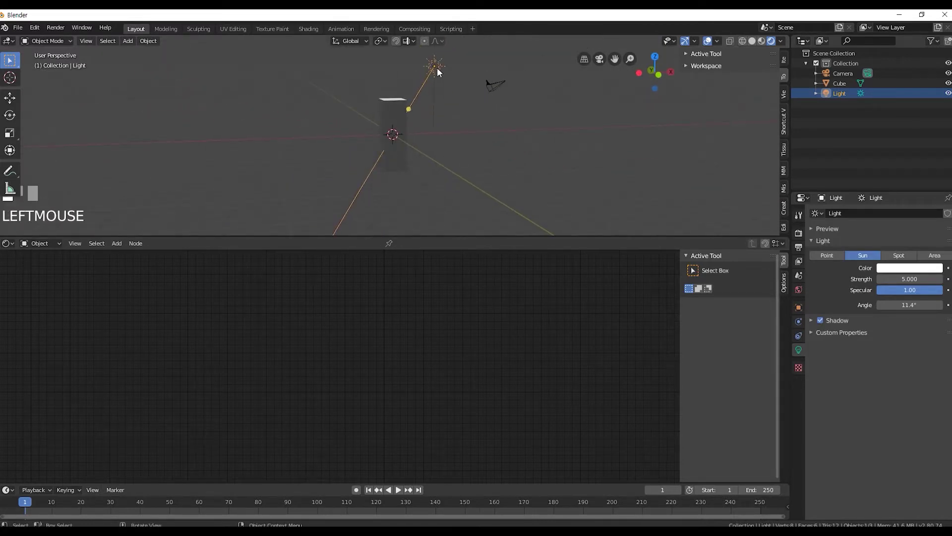
key(g)
key(z)
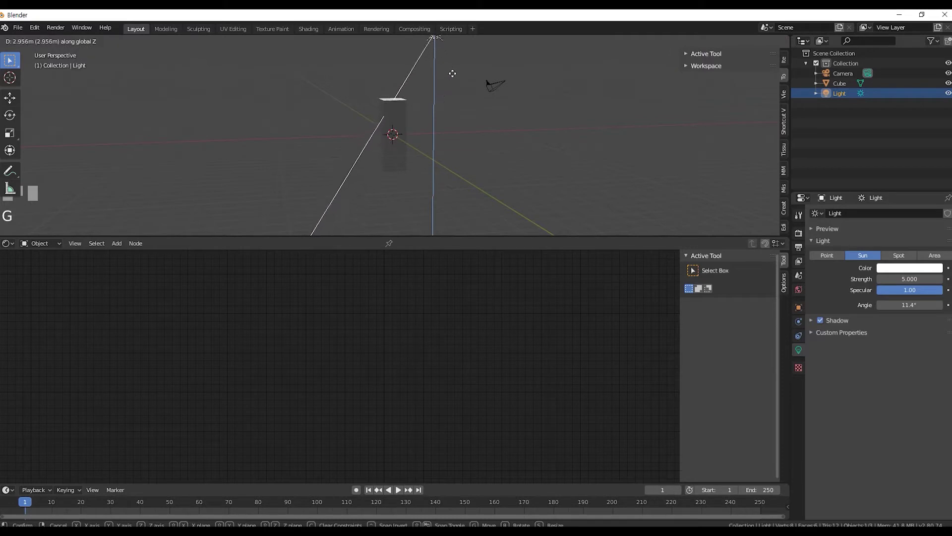
click(453, 73)
Step: Add an Image Texture node to the cube's material and connect its Color output to the Principled BSDF's Base Color
scroll(447, 89, down, 2)
middle_drag(438, 102, 382, 133)
click(436, 174)
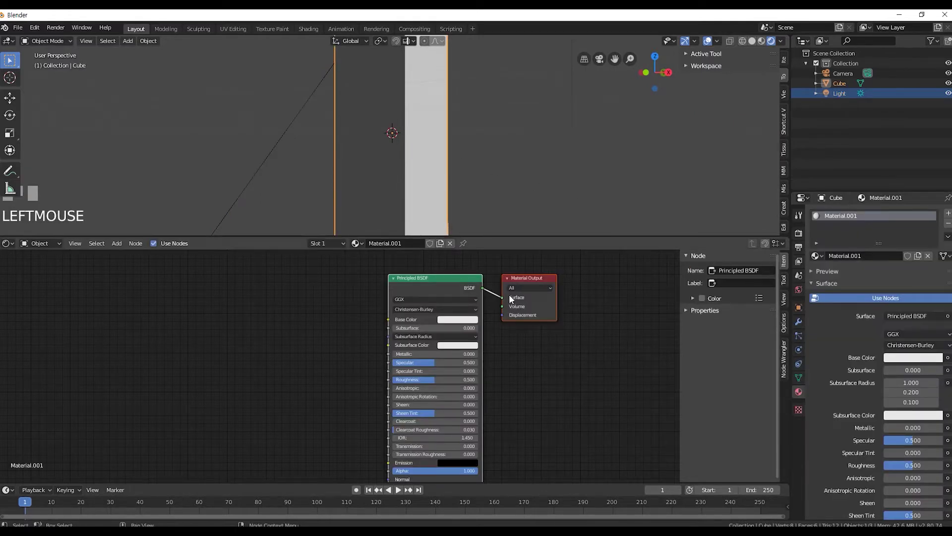
middle_drag(376, 303, 436, 294)
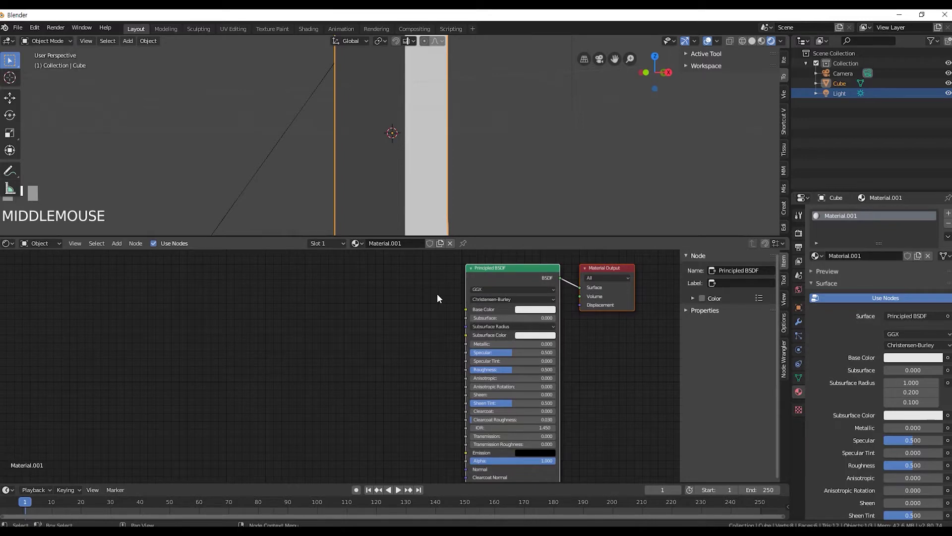
click(346, 310)
key(shift+a)
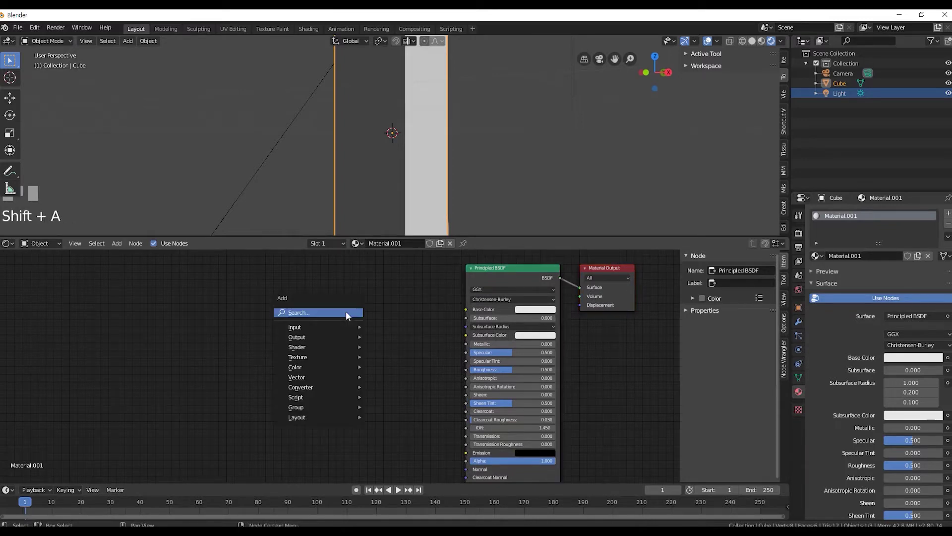
mouse_move(329, 357)
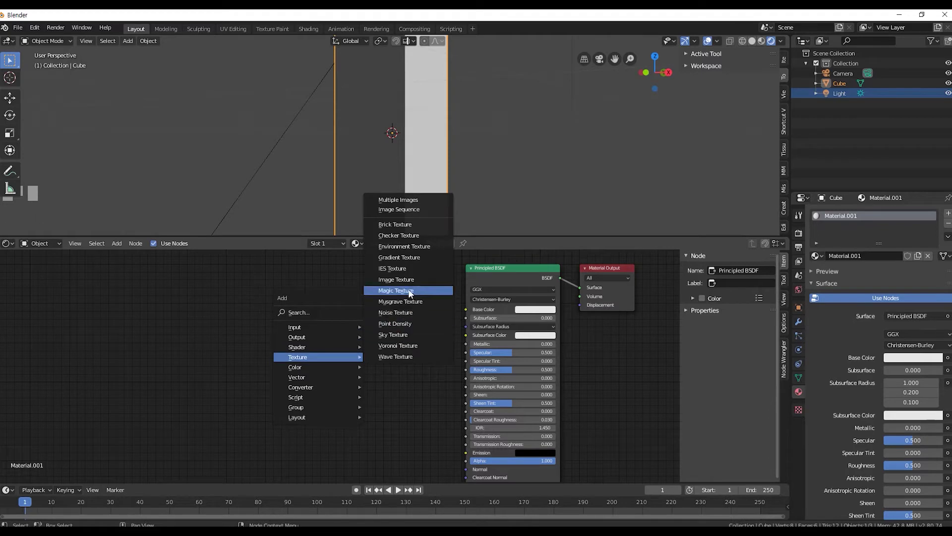
click(396, 279)
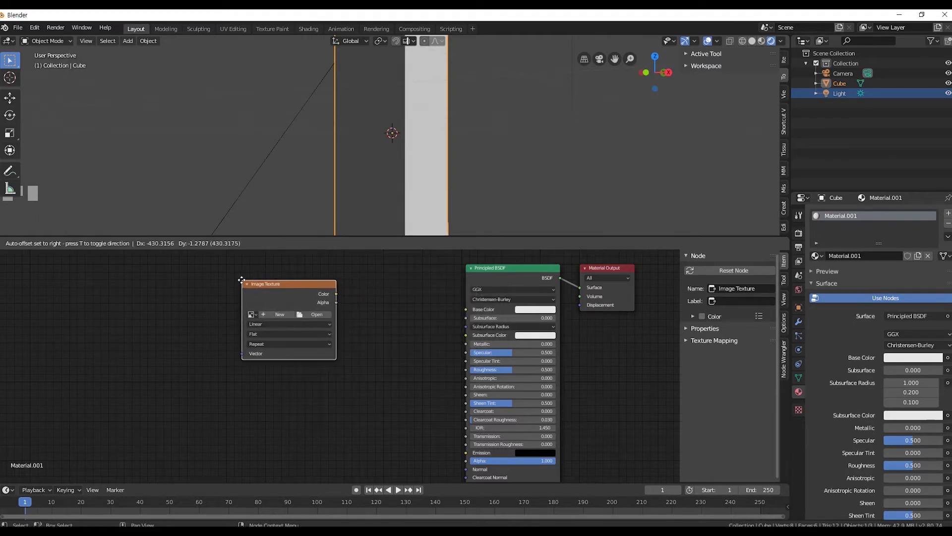
click(255, 266)
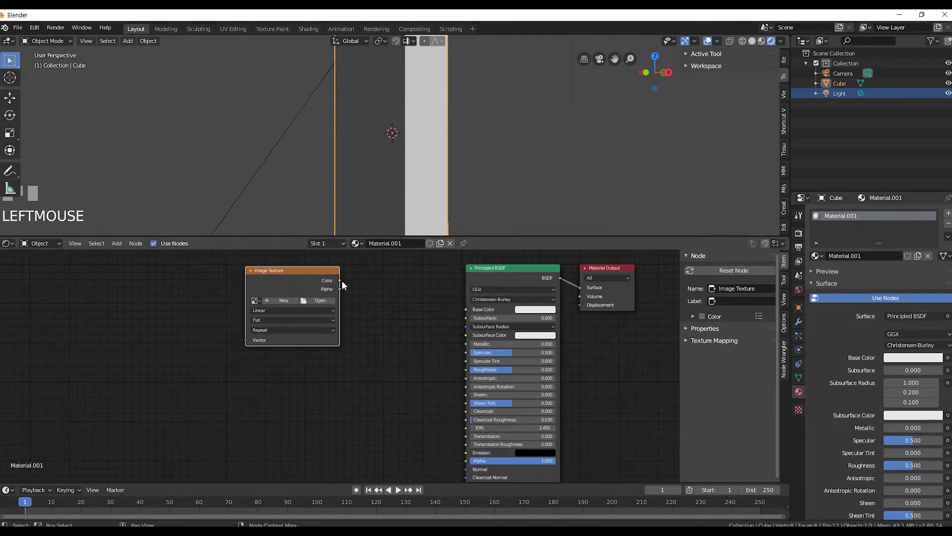
drag(339, 279, 466, 309)
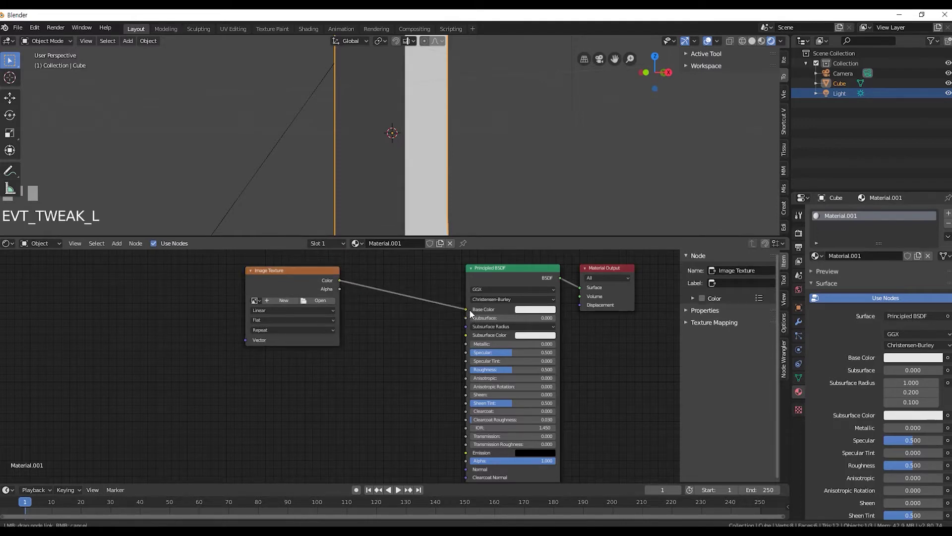
Step: Attach Texture Coordinate and Mapping nodes to the Image Texture node and load PavingStones092_2K_Color.jpg into it
click(278, 272)
key(ctrl+t)
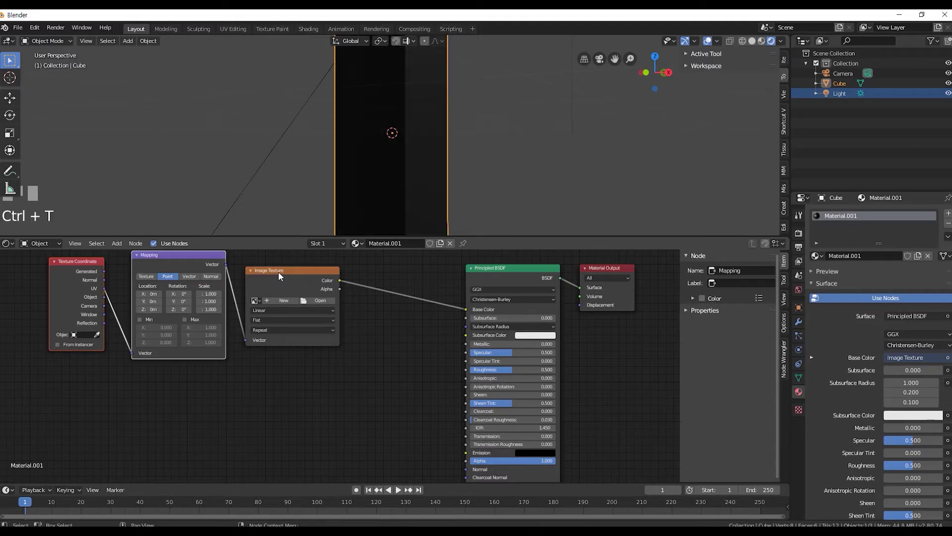
middle_drag(342, 361, 378, 376)
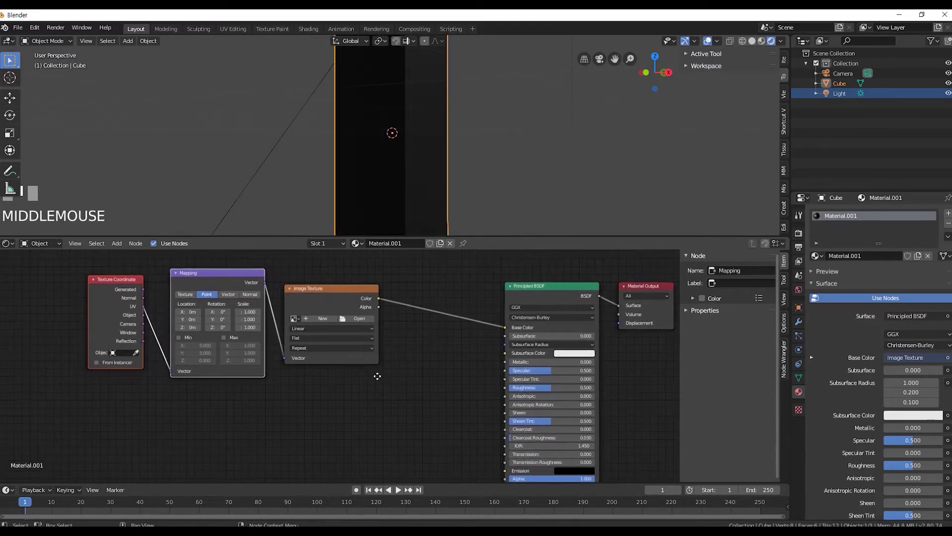
click(363, 322)
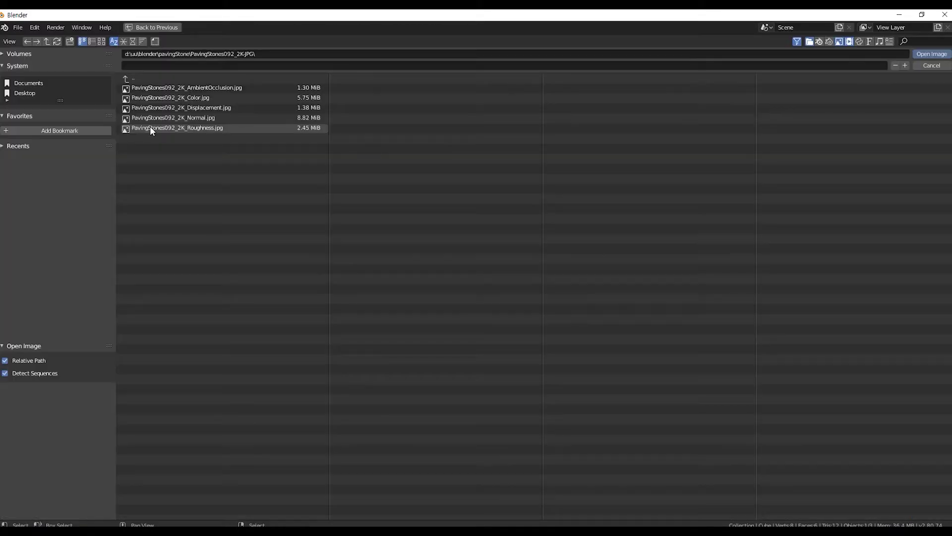
click(251, 97)
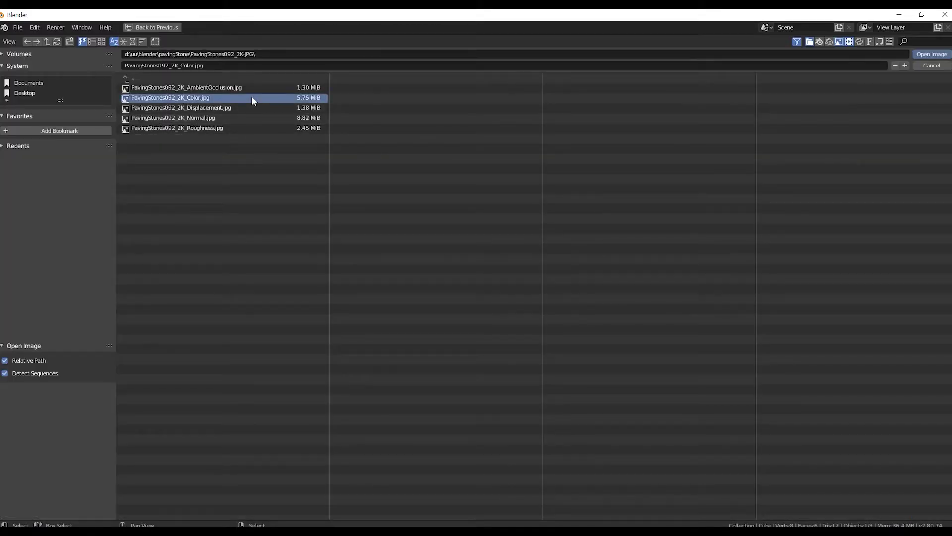
click(930, 56)
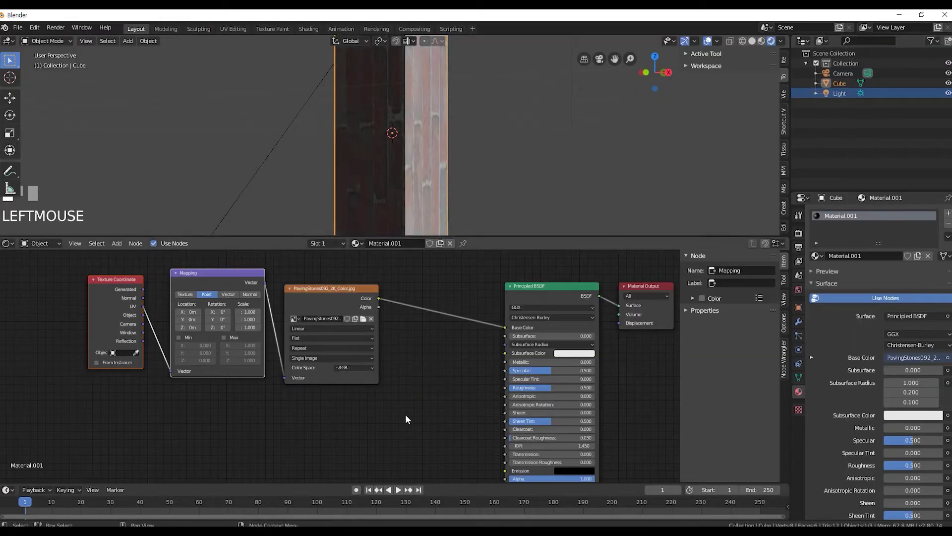
Step: Move the Texture Coordinate and Mapping nodes together slightly farther from the image texture node
drag(56, 265, 272, 409)
drag(235, 279, 222, 282)
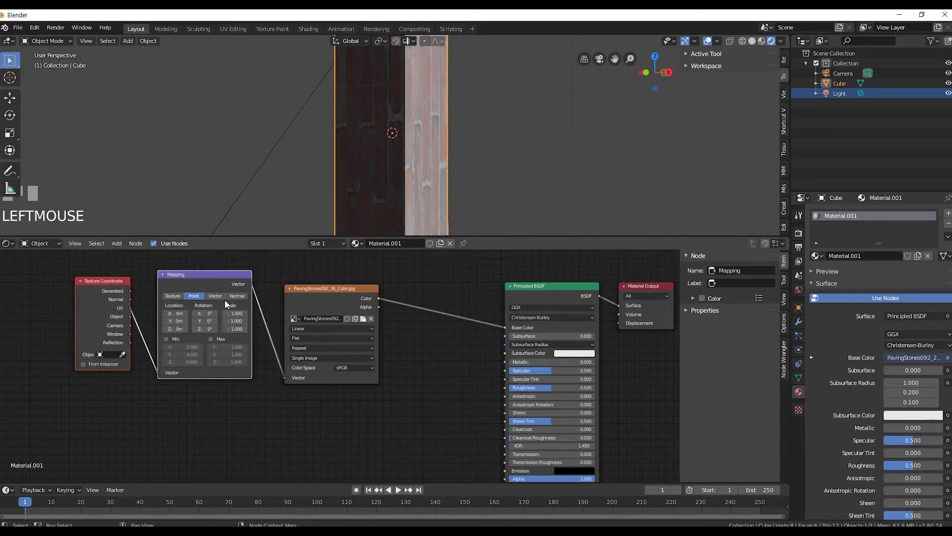
Step: Set the Mapping node's Z rotation to 90° and its X scale to 3
scroll(225, 300, up, 3)
middle_drag(239, 312, 316, 357)
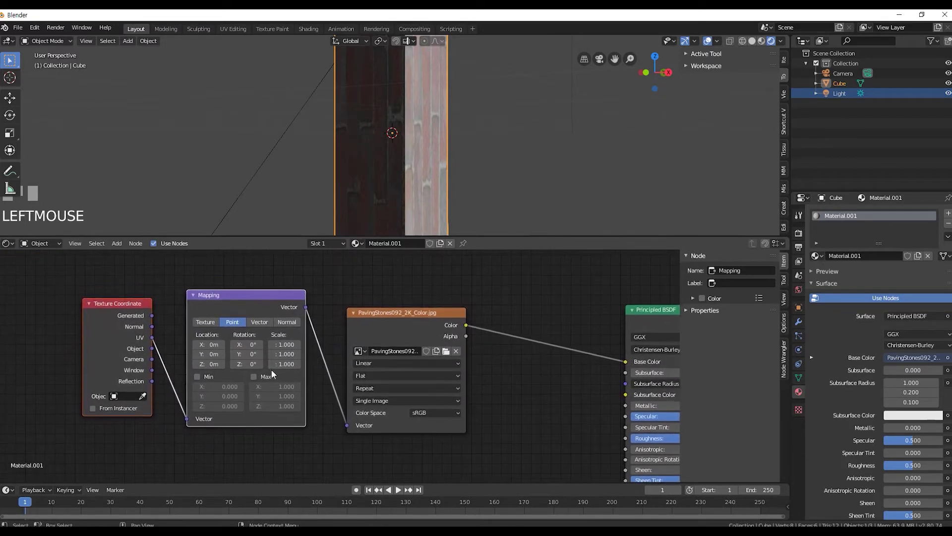
click(251, 364)
text(90)
key(KP_Enter)
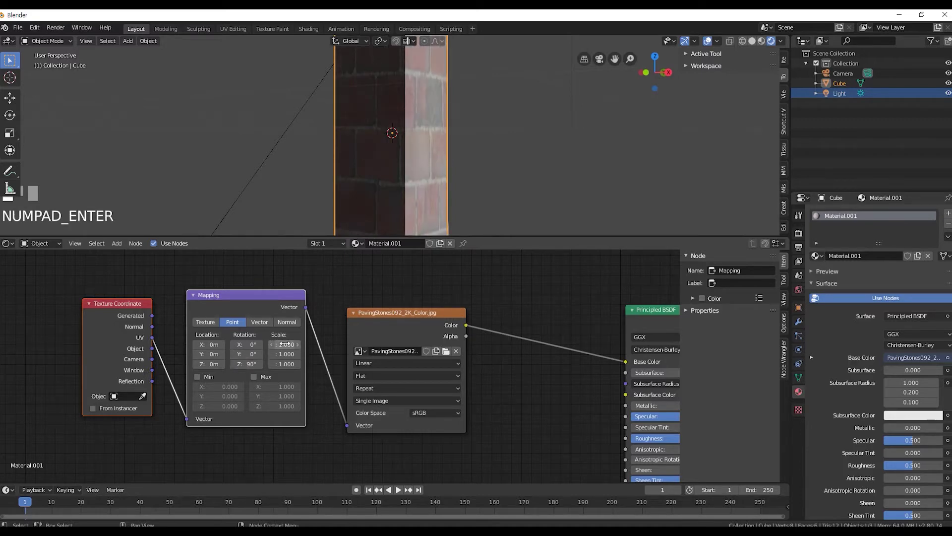
drag(284, 344, 320, 344)
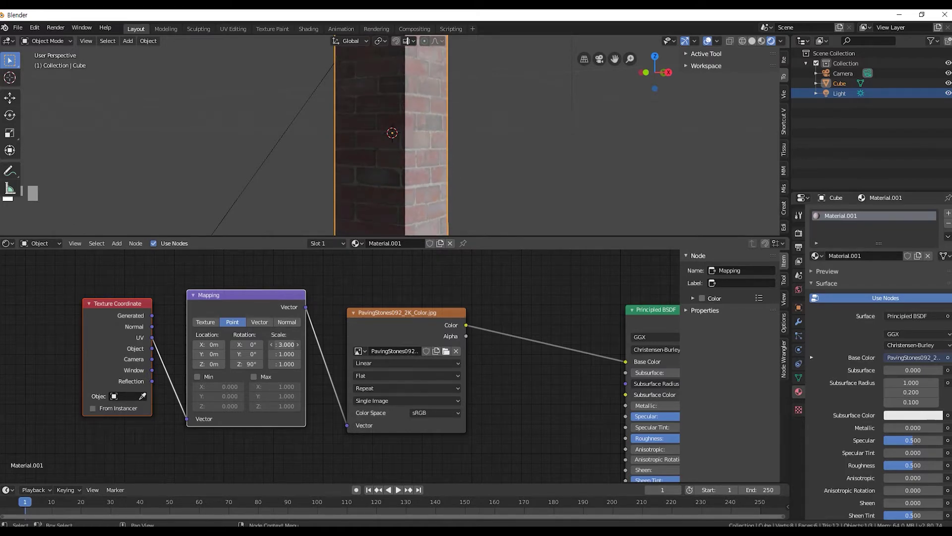
Step: Examine the brick texture on the pillar through the camera, from another angle and up close
scroll(439, 190, down, 2)
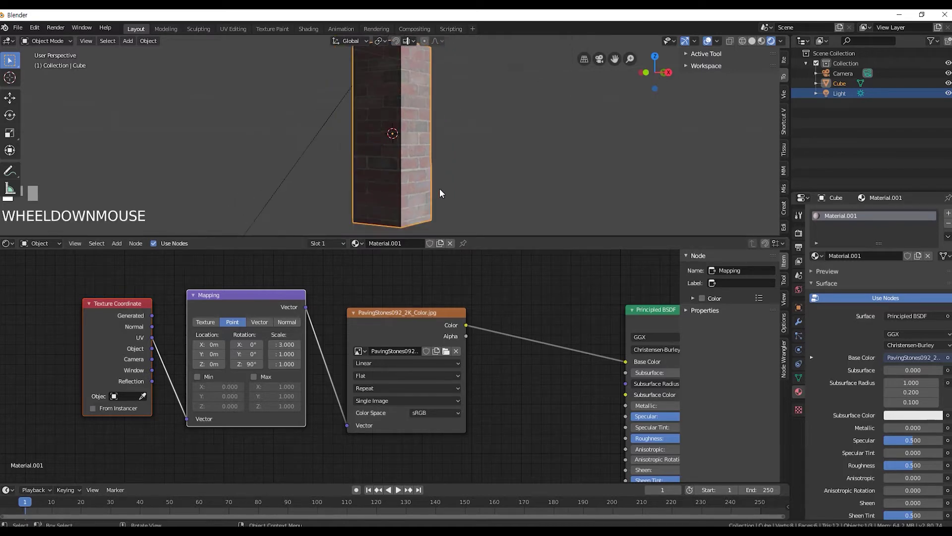
key(KP_0)
scroll(448, 186, up, 2)
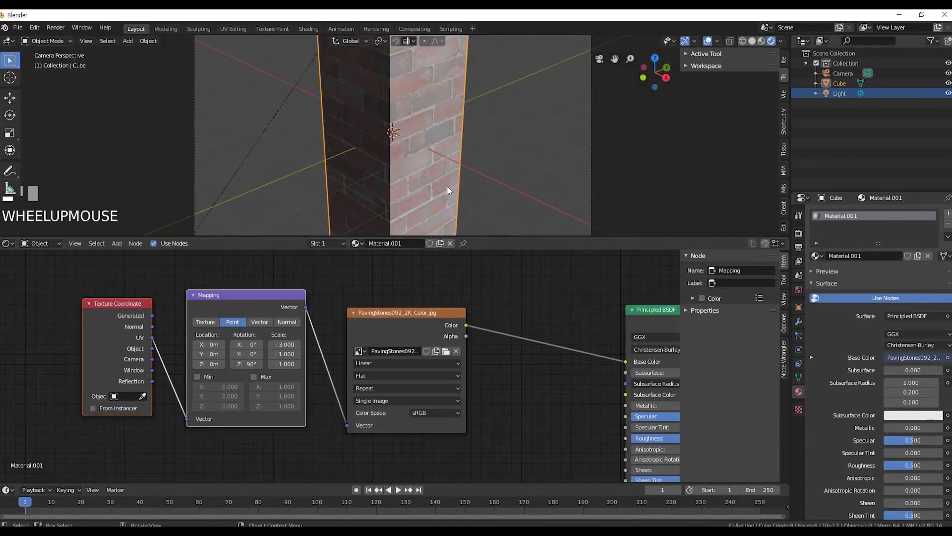
middle_drag(448, 186, 463, 150)
scroll(439, 167, up, 2)
scroll(438, 167, down, 1)
scroll(424, 175, up, 2)
scroll(424, 175, down, 1)
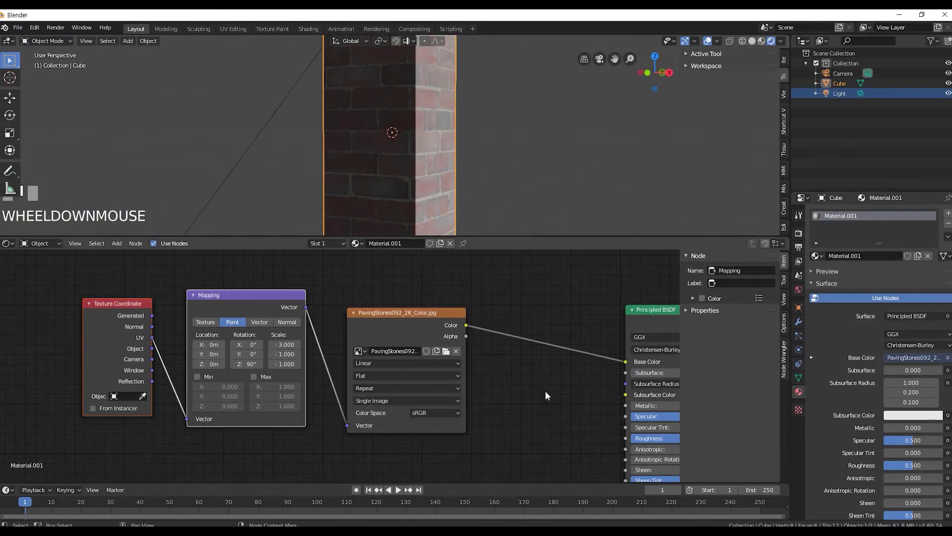
Step: Move the color image texture node slightly closer to the Mapping node
scroll(488, 391, down, 1)
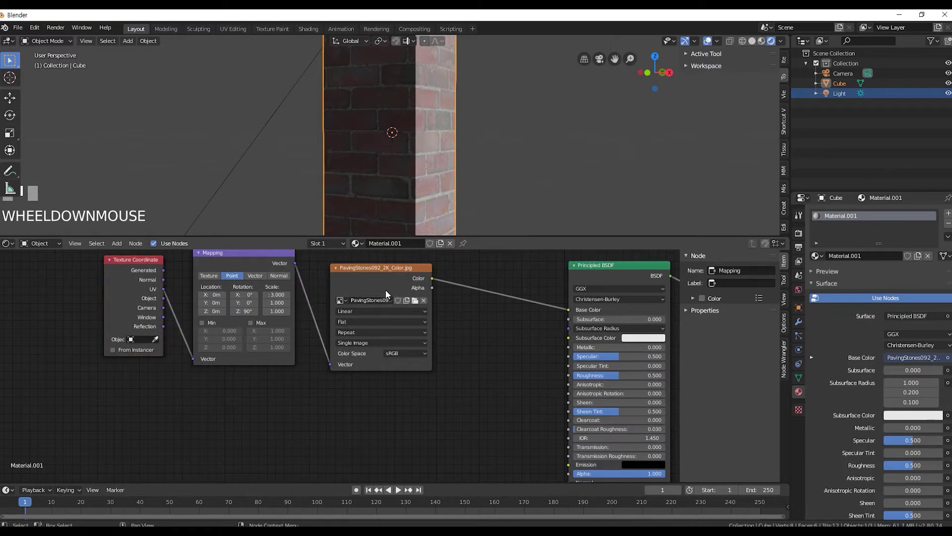
drag(386, 268, 386, 280)
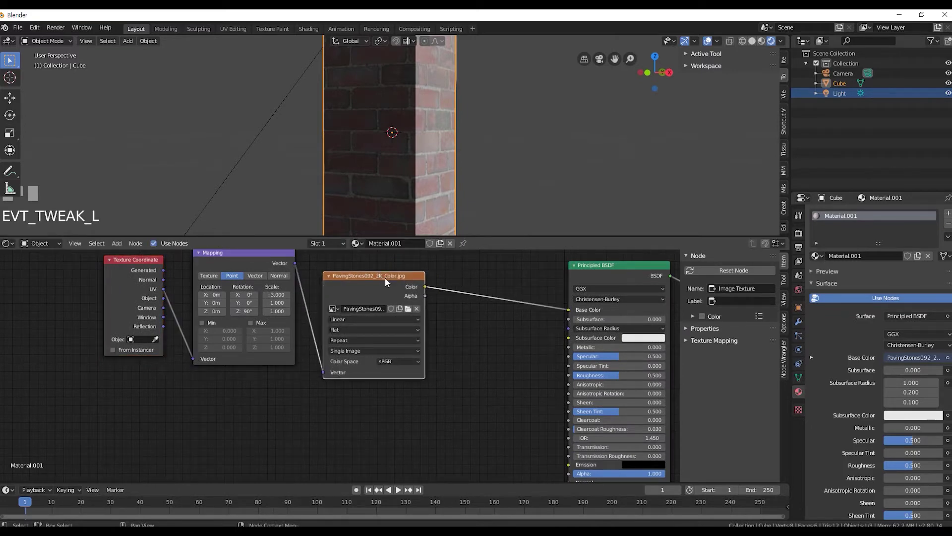
Step: Duplicate the color image texture node, place the copy beneath the original and link the Mapping node's Vector output to it
key(ctrl+c)
key(ctrl+v)
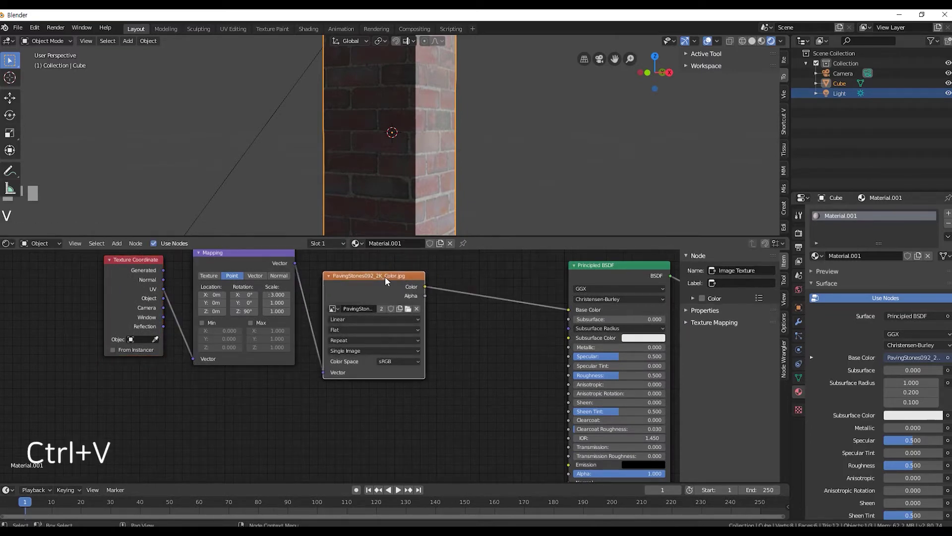
drag(385, 278, 385, 400)
middle_drag(458, 376, 407, 398)
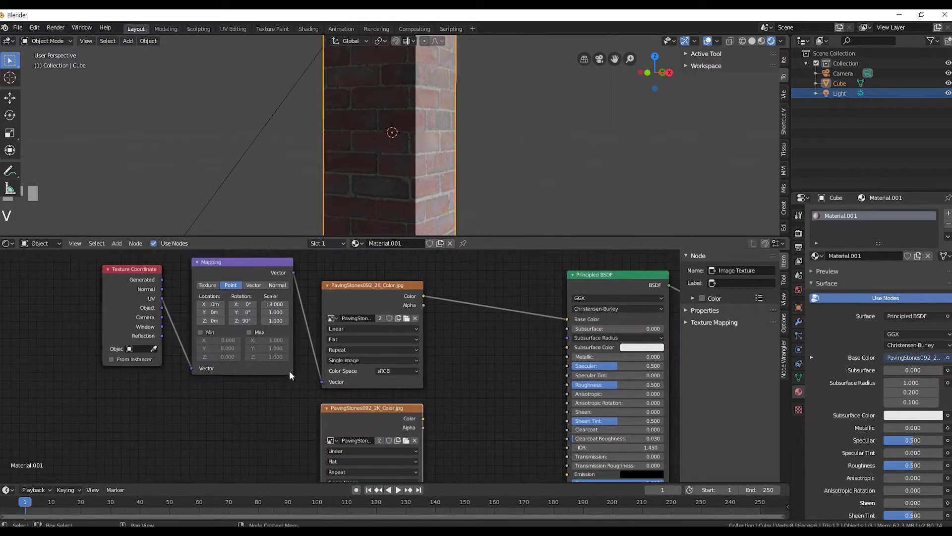
alt+right_drag(287, 370, 337, 418)
middle_drag(401, 409, 409, 368)
drag(408, 368, 406, 364)
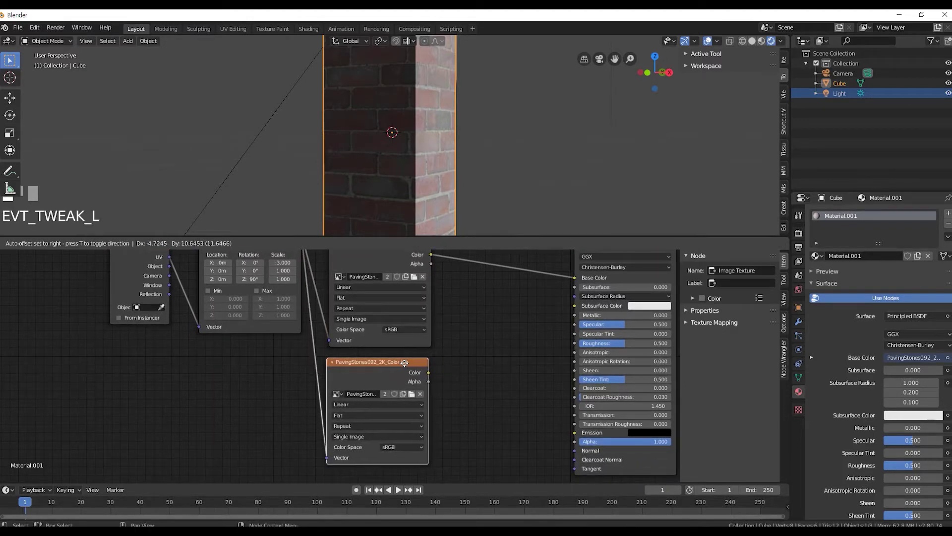
Step: Load PavingStones092_2K_AmbientOcclusion.jpg into the duplicated image texture node
click(410, 394)
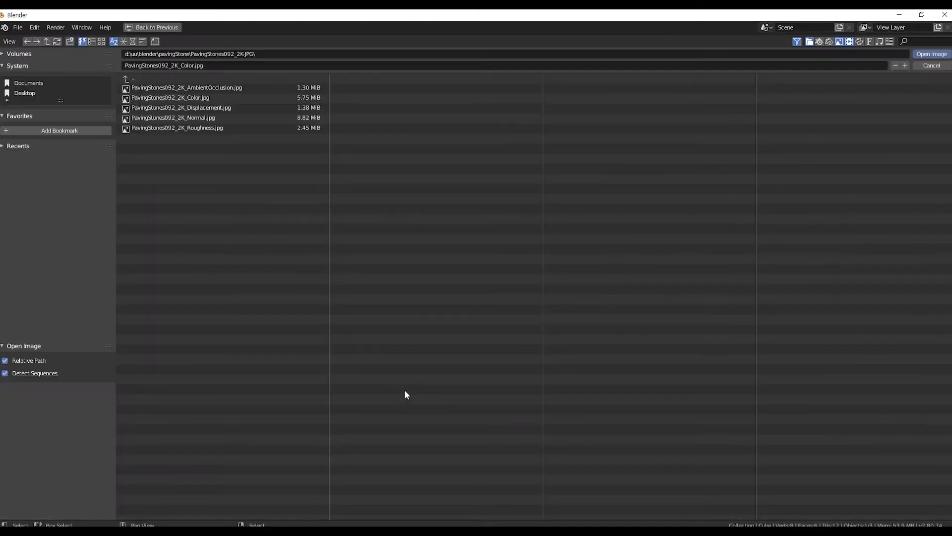
click(212, 87)
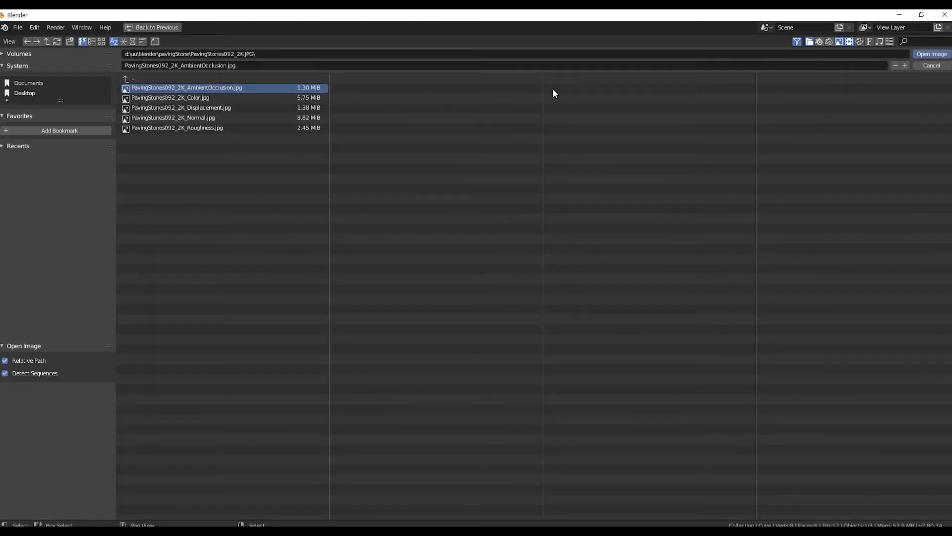
click(923, 53)
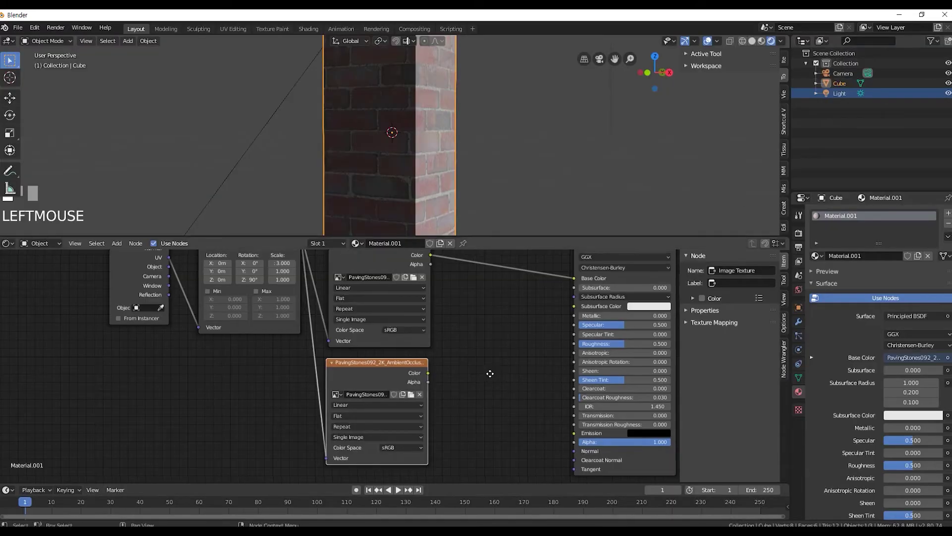
Step: Insert a MixRGB node between the color texture and the Principled BSDF, and link the ambient occlusion texture's Color to Color2
middle_drag(489, 372, 470, 401)
middle_click(506, 236)
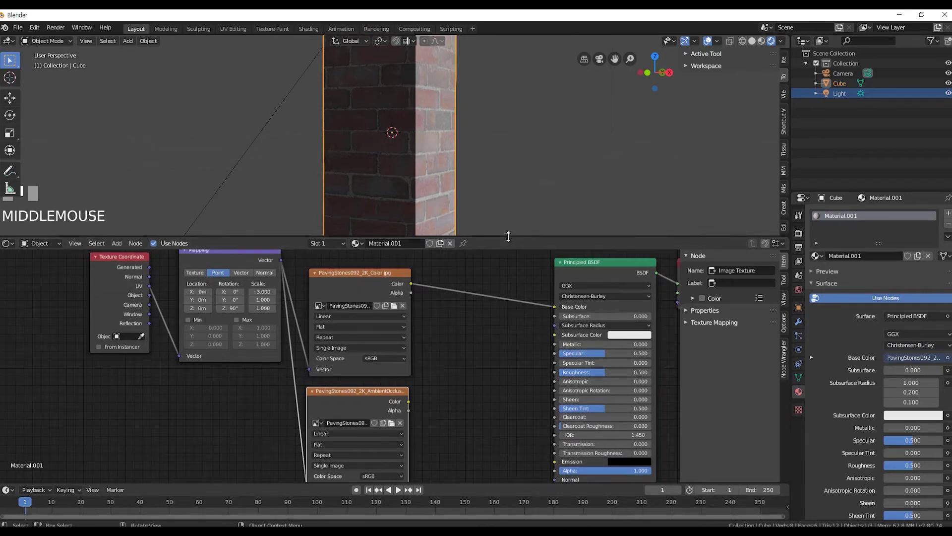
drag(506, 235, 502, 208)
key(shift+a)
mouse_move(505, 314)
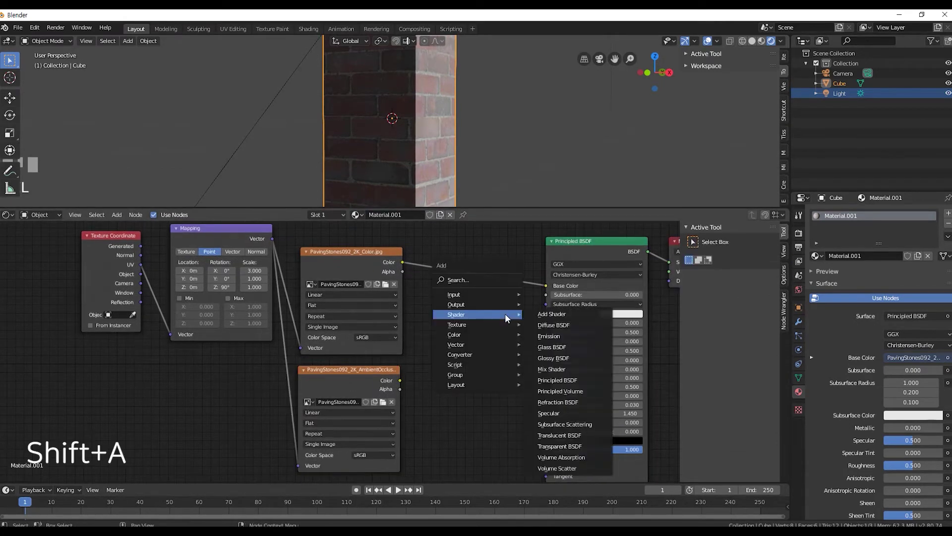
mouse_move(501, 334)
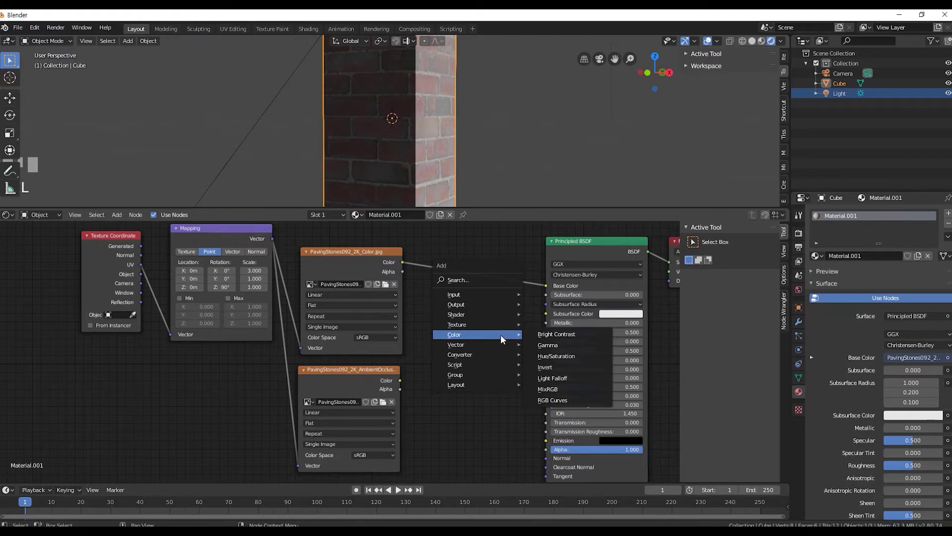
click(555, 389)
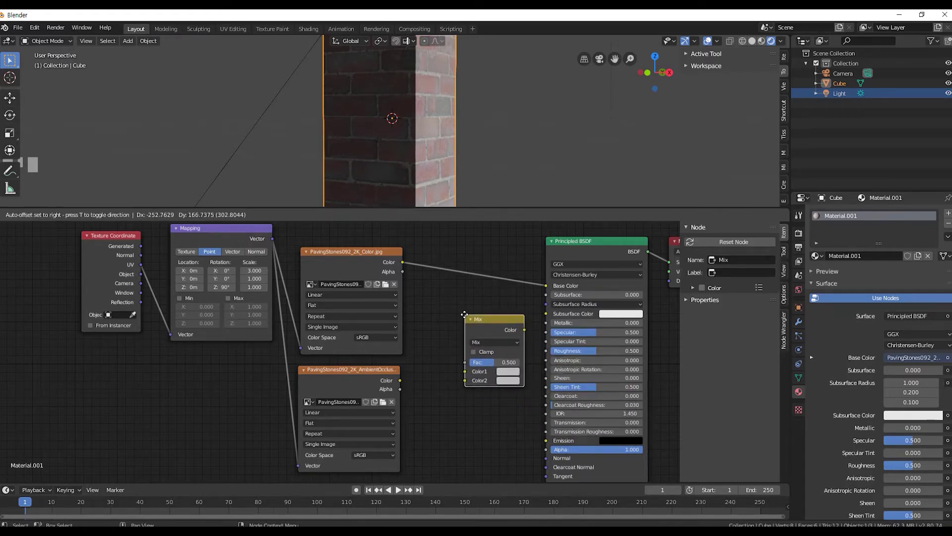
click(460, 268)
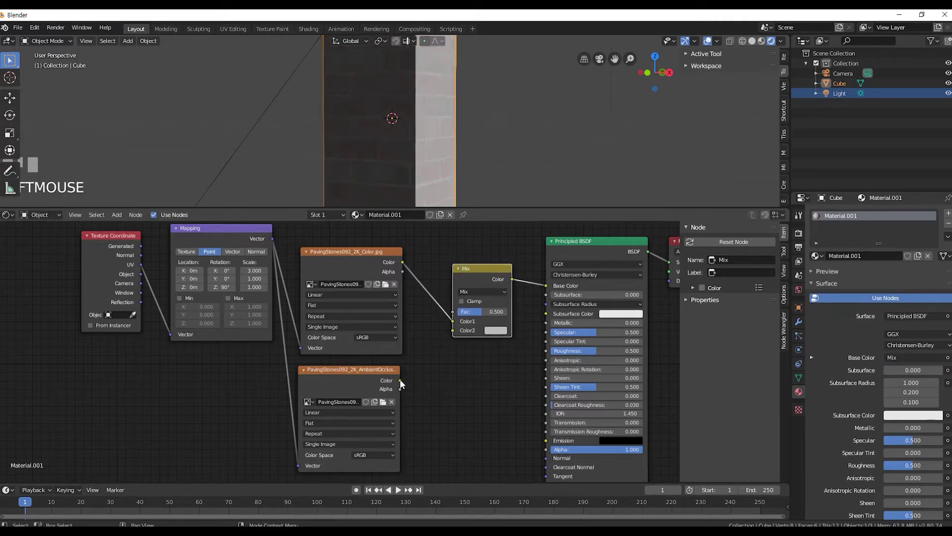
drag(400, 379, 453, 334)
drag(399, 380, 459, 329)
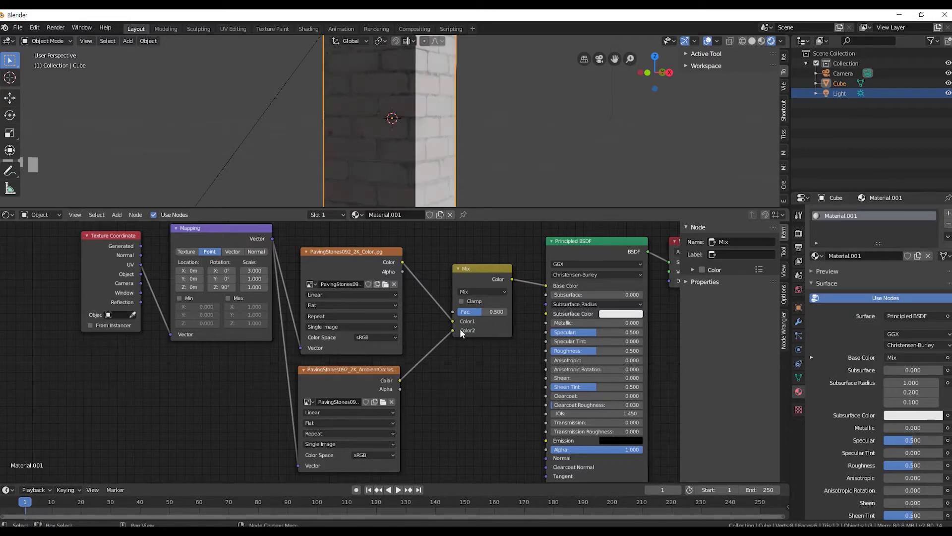
Step: Set the Mix node's blend type to Multiply and its factor to about 0.708
mouse_move(480, 314)
mouse_down()
mouse_move(508, 313)
mouse_move(473, 313)
mouse_up()
key(ctrl+z)
click(501, 289)
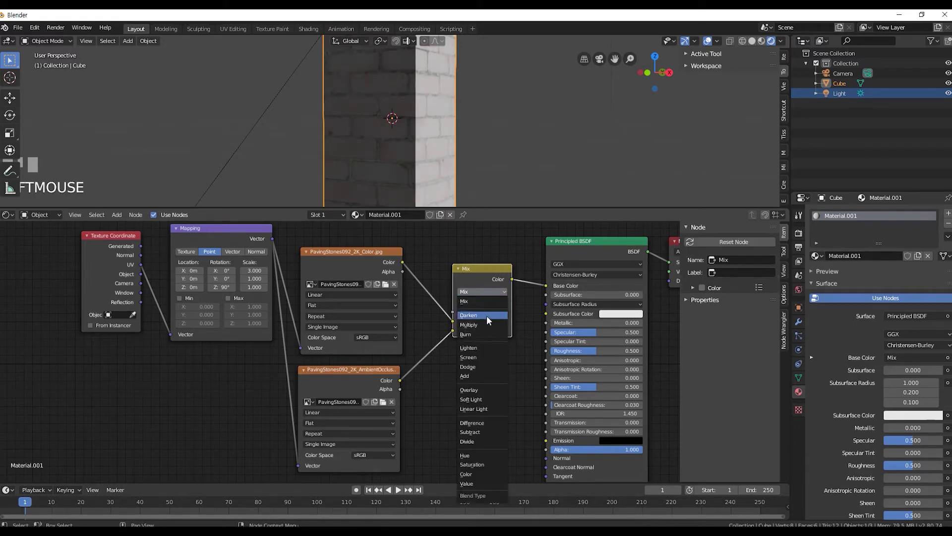
click(478, 321)
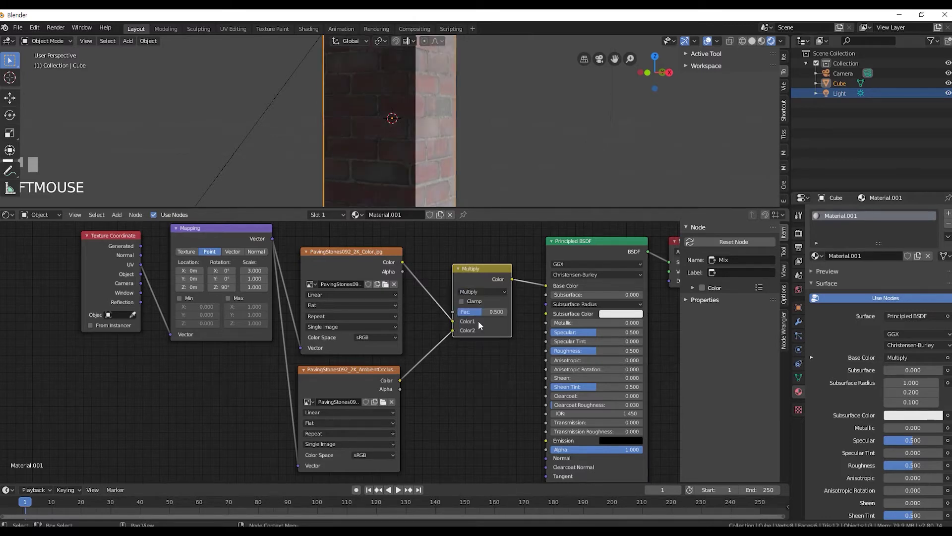
mouse_move(477, 314)
mouse_down()
mouse_move(502, 311)
mouse_move(492, 312)
mouse_up()
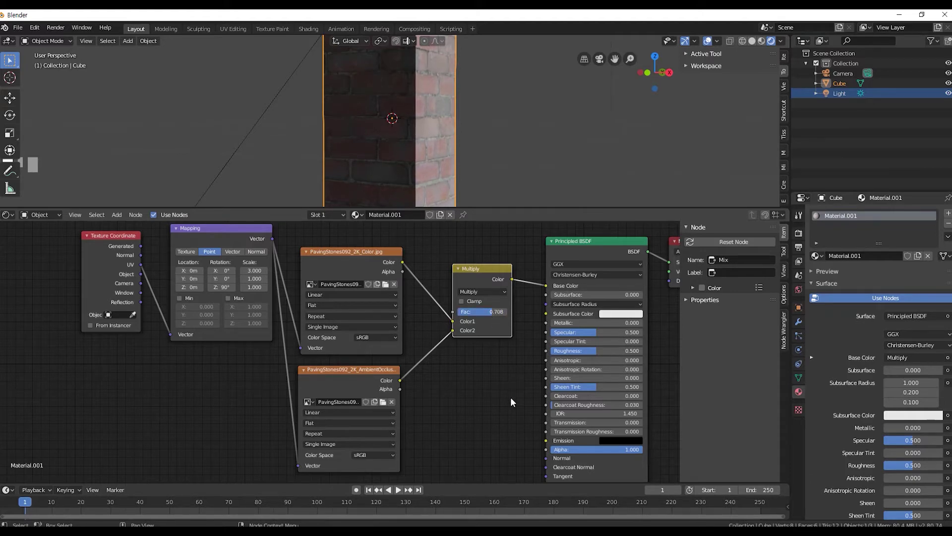
Step: Move the Principled BSDF and Material Output nodes farther away and insert an RGB Curves node between Multiply and Principled BSDF
scroll(510, 397, down, 2)
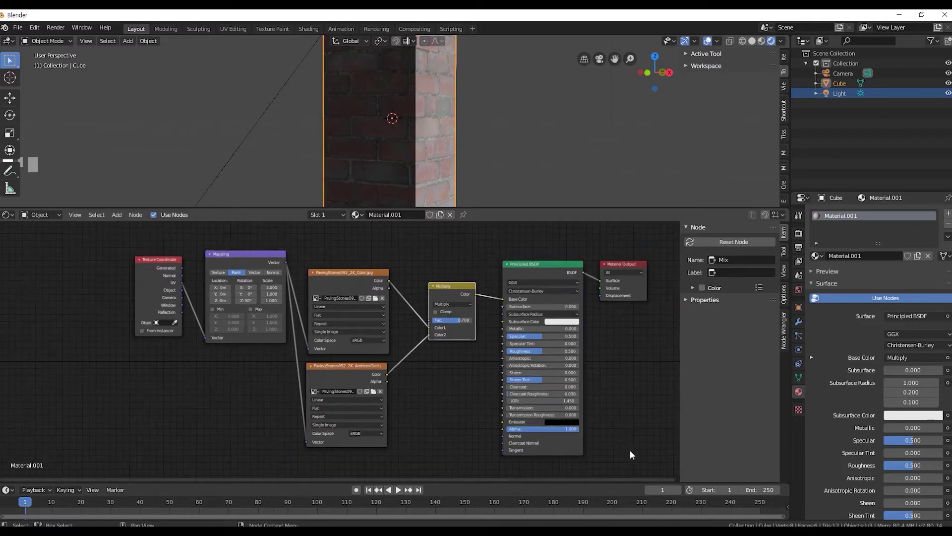
drag(649, 463, 610, 264)
middle_drag(542, 316, 440, 320)
scroll(427, 322, up, 2)
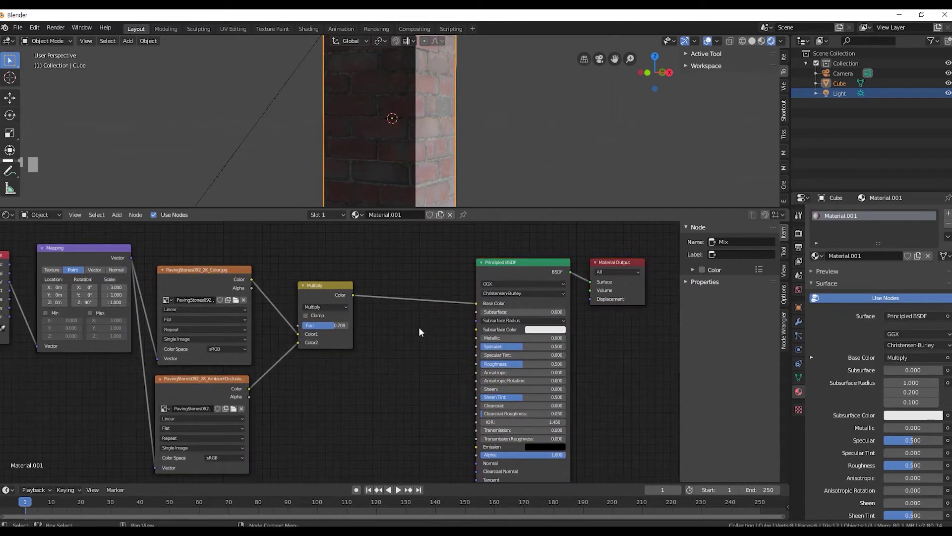
key(shift+a)
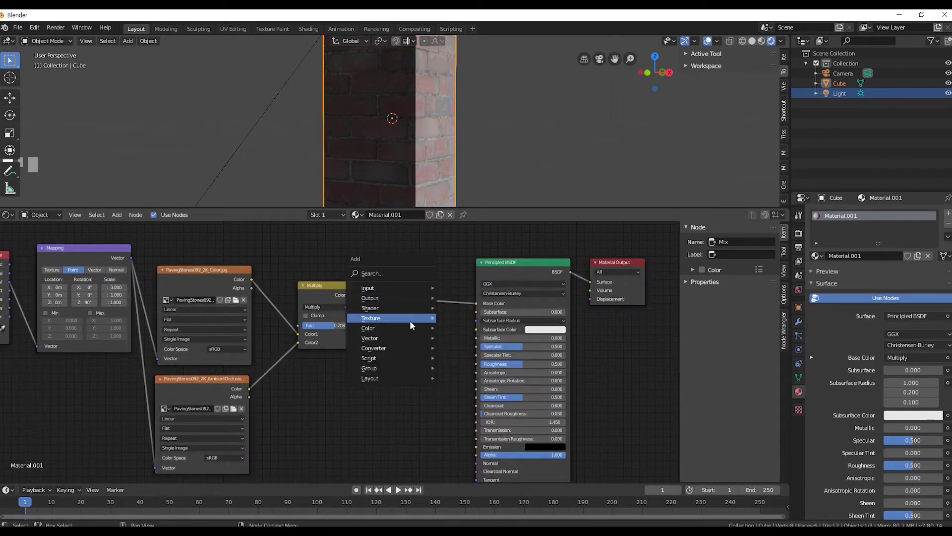
mouse_move(413, 329)
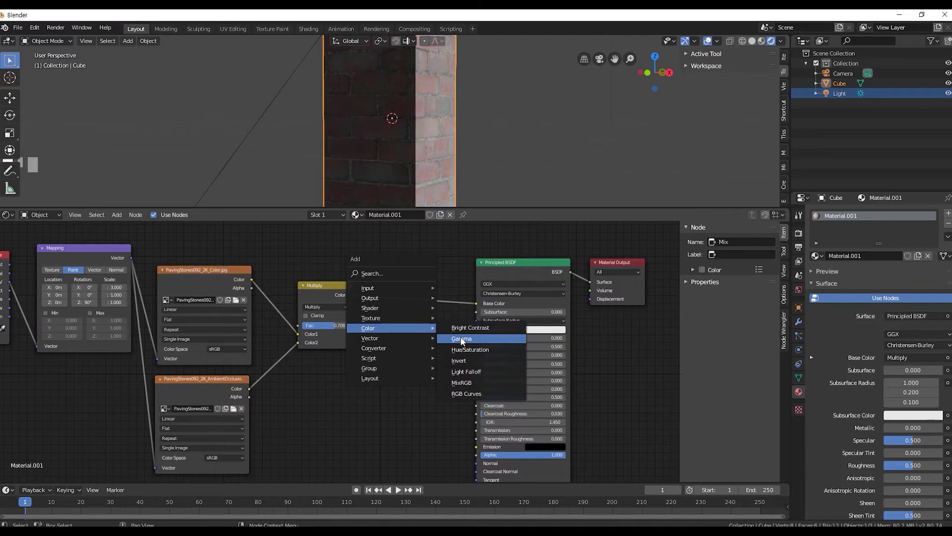
click(466, 393)
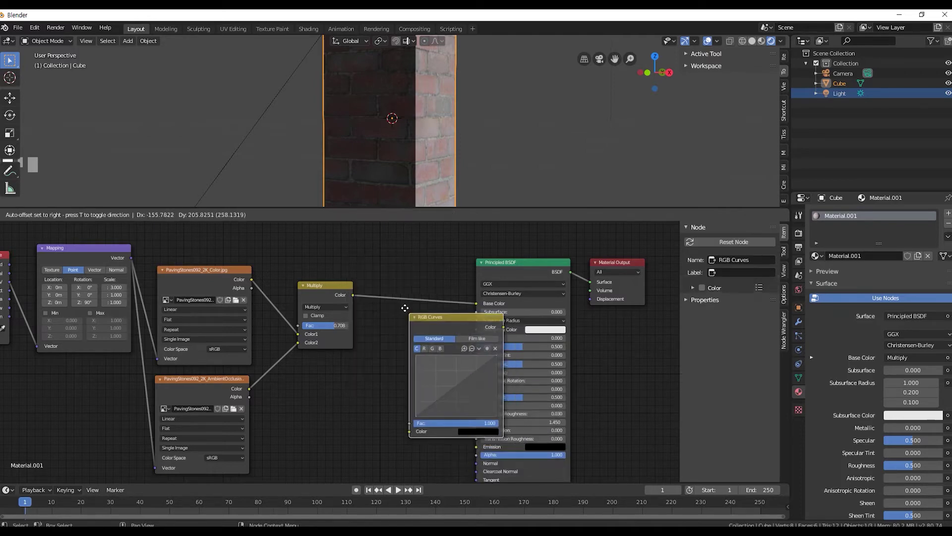
click(372, 279)
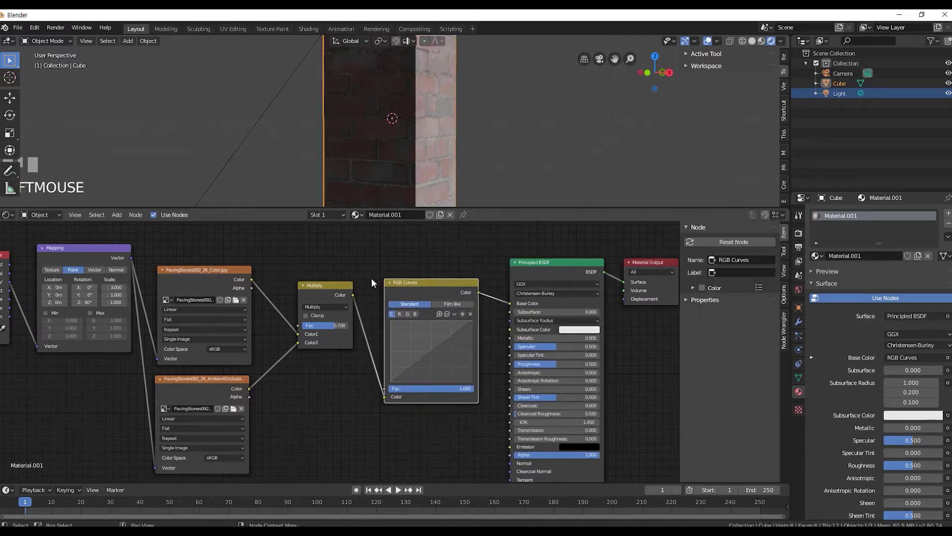
Step: Add a point to the RGB Curves curve and lower it to about X 0.455, Y 0.181, then inspect the pillar's brick faces
click(434, 350)
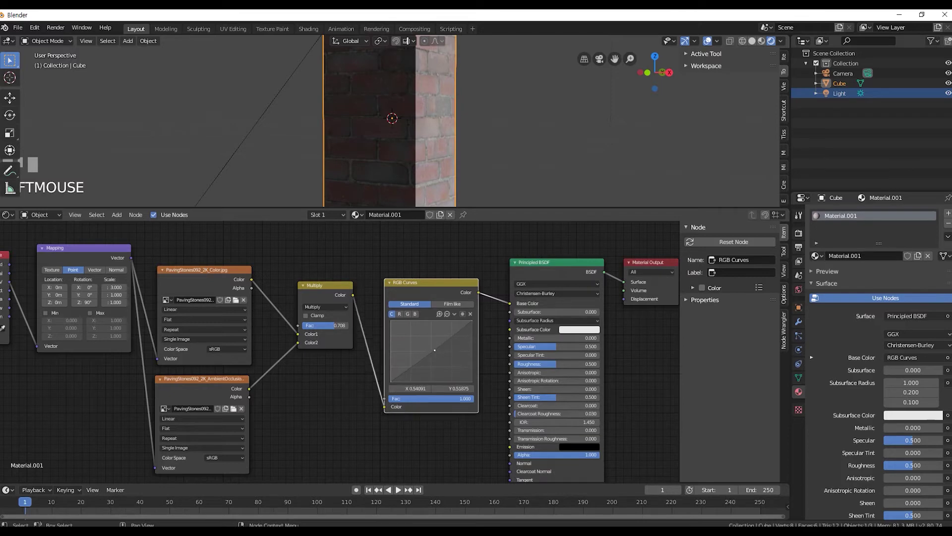
drag(428, 353, 425, 374)
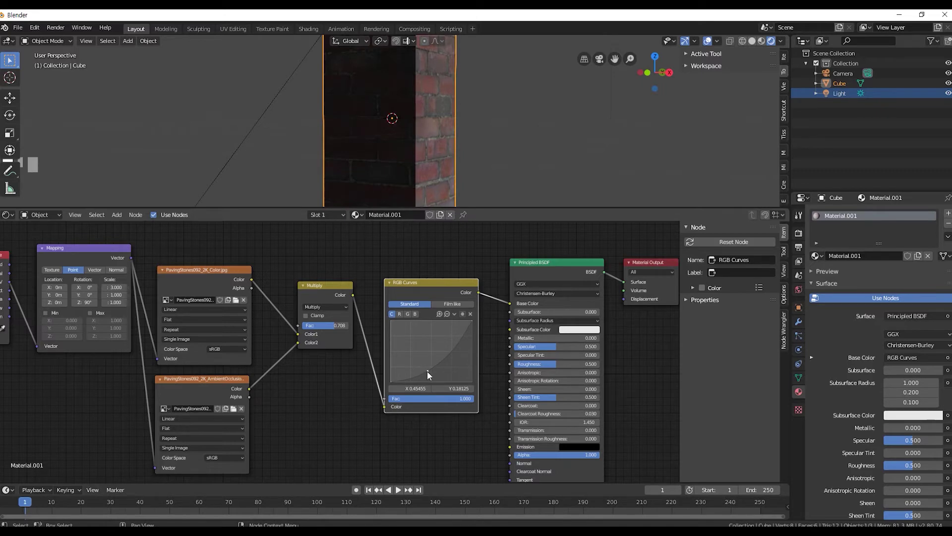
drag(427, 371, 427, 368)
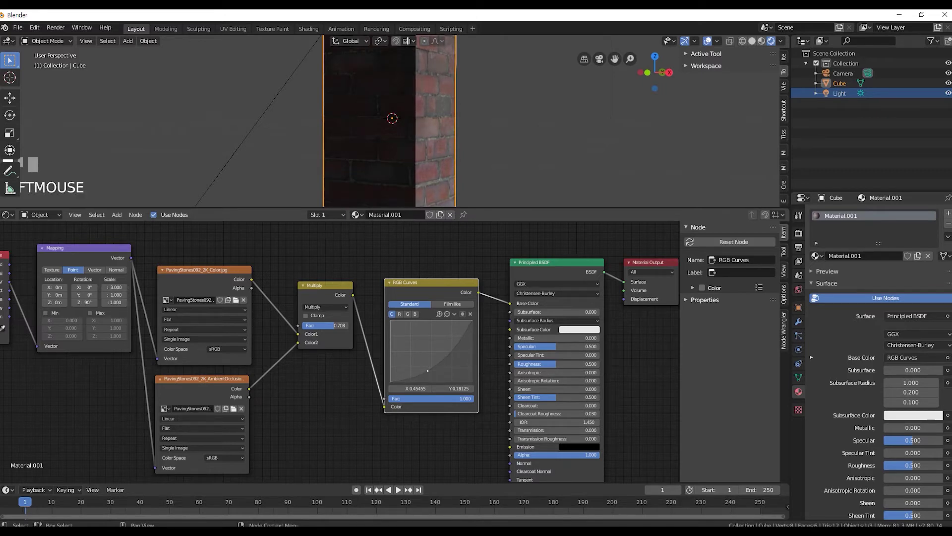
scroll(336, 115, down, 1)
middle_drag(335, 116, 228, 141)
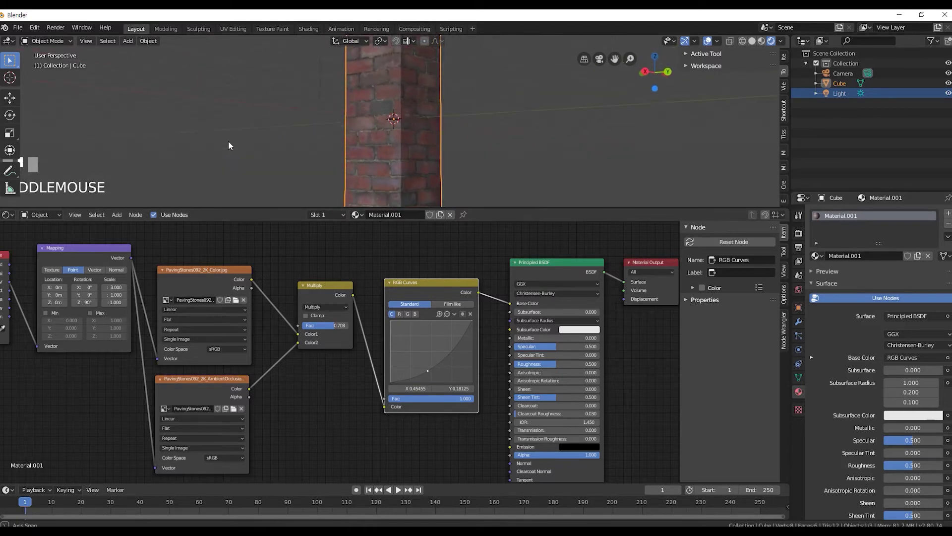
scroll(389, 132, up, 1)
middle_drag(389, 132, 394, 147)
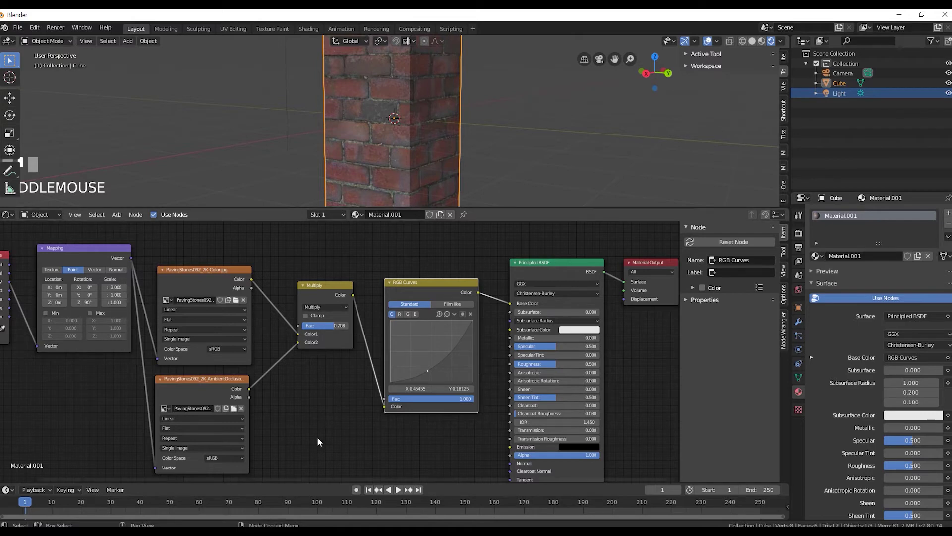
Step: Move the Principled BSDF and Material Output nodes together below the level of the RGB Curves node
middle_drag(318, 436, 344, 356)
scroll(388, 407, down, 1)
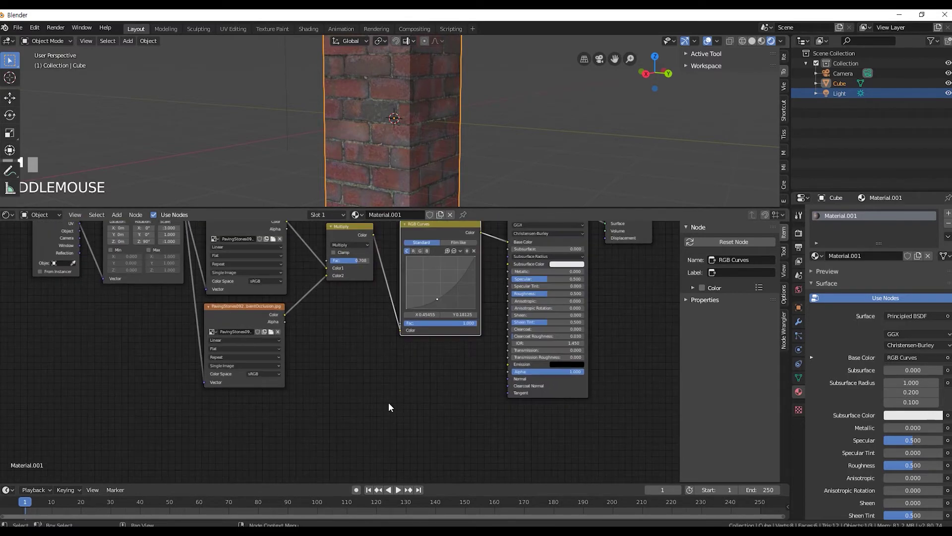
scroll(404, 395, down, 1)
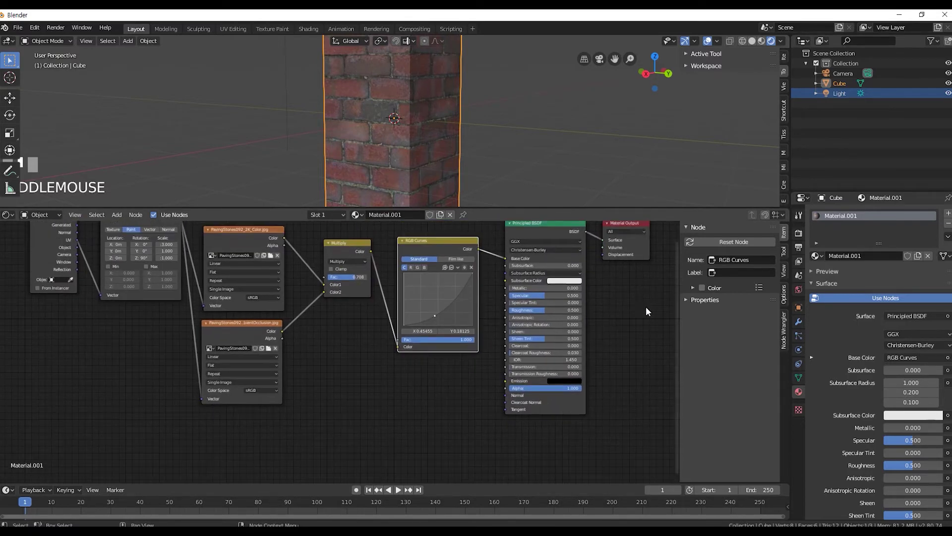
scroll(610, 330, down, 1)
drag(469, 239, 496, 347)
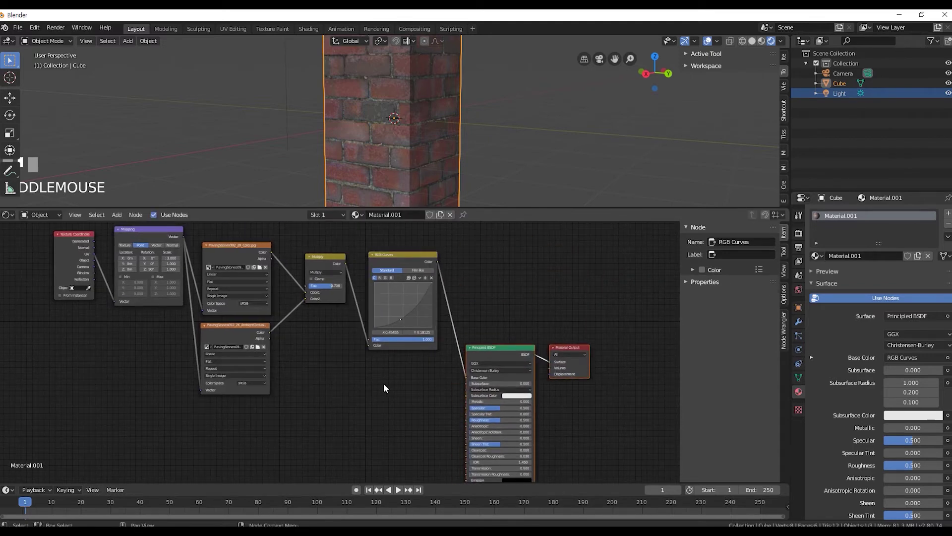
Step: Move the Texture Coordinate and Mapping nodes together down below the level of the ambient occlusion texture node
middle_drag(384, 384, 459, 312)
scroll(459, 313, up, 1)
middle_drag(429, 352, 523, 479)
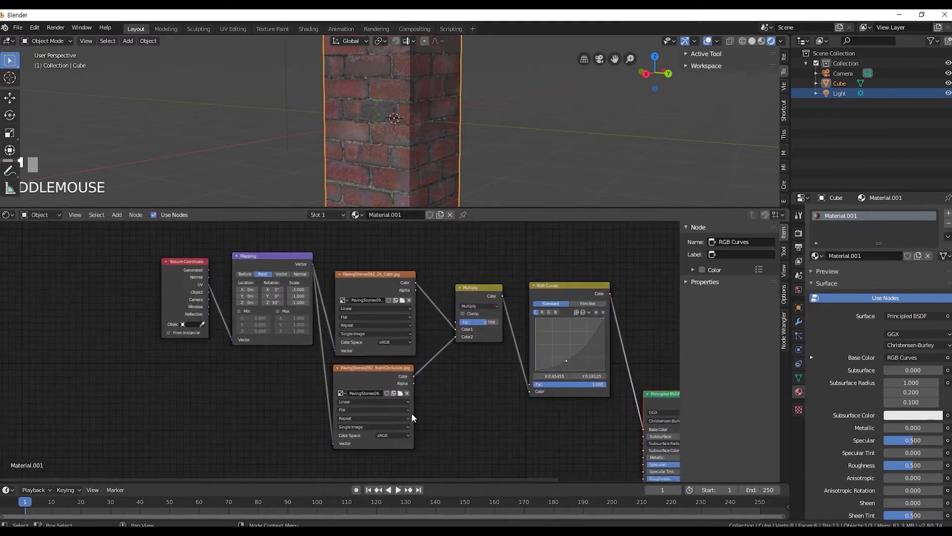
drag(322, 380, 115, 239)
drag(309, 254, 299, 454)
middle_drag(306, 450, 244, 327)
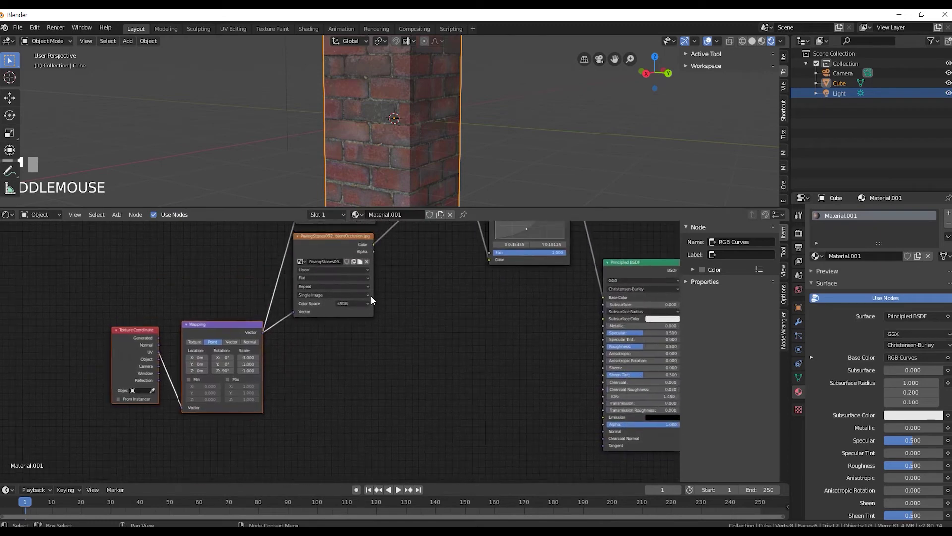
Step: Duplicate the ambient occlusion texture node, place the copy beneath it and link the Mapping node's Vector output to the copy
click(306, 251)
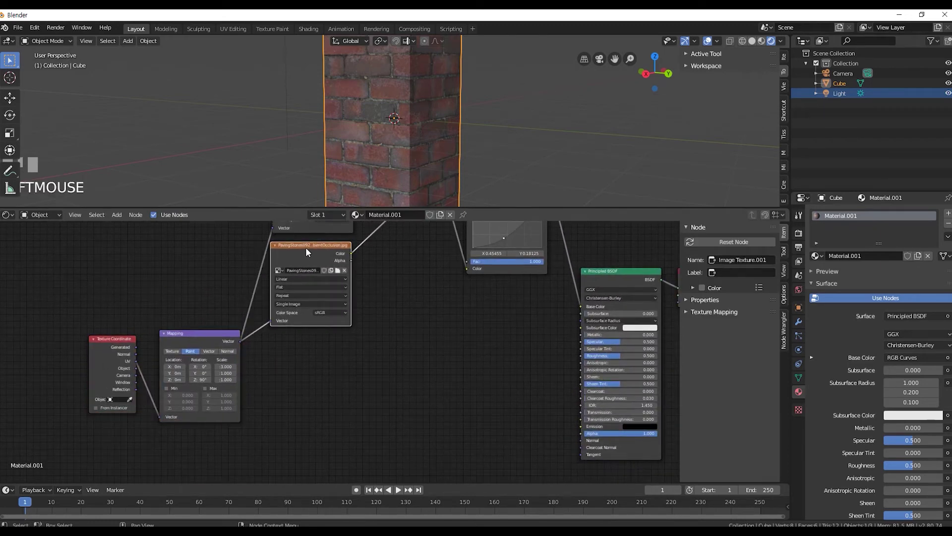
key(ctrl+c)
key(ctrl+v)
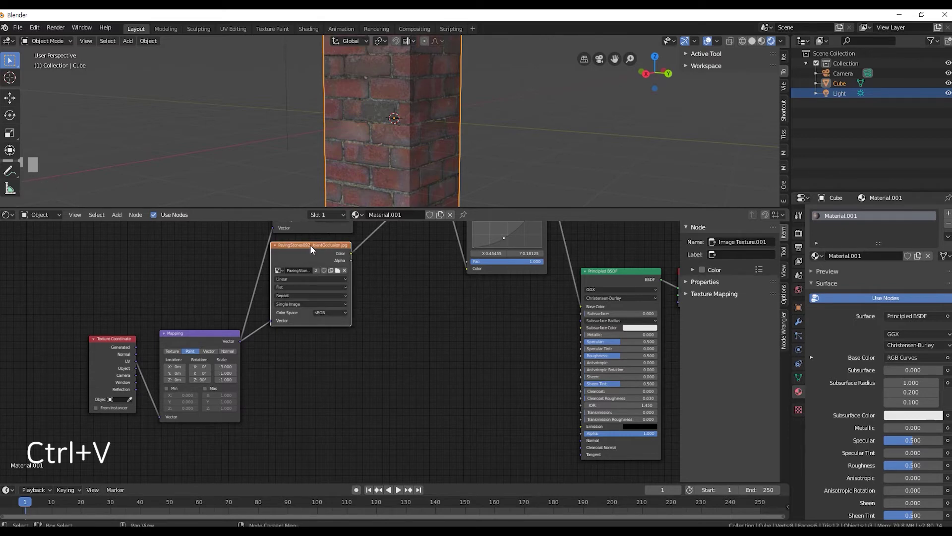
drag(311, 245, 312, 350)
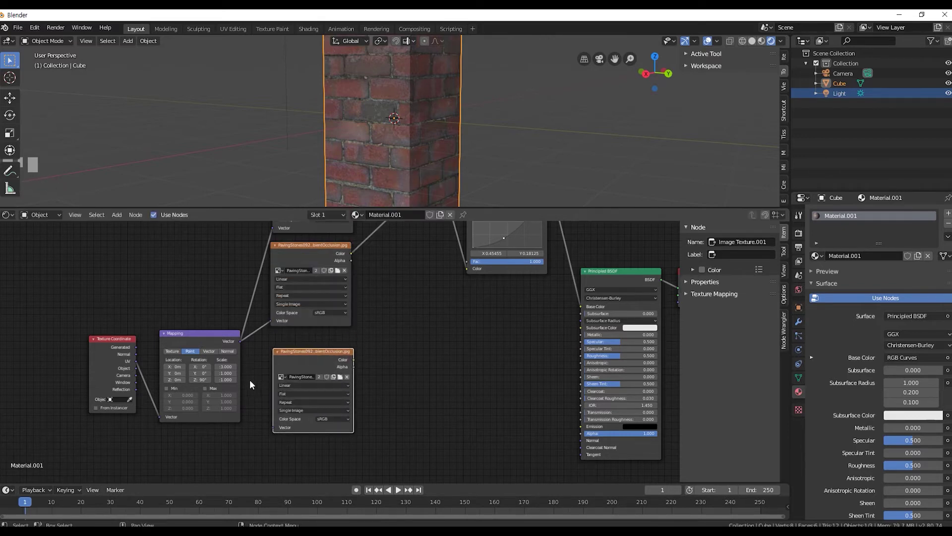
alt+right_drag(236, 386, 286, 385)
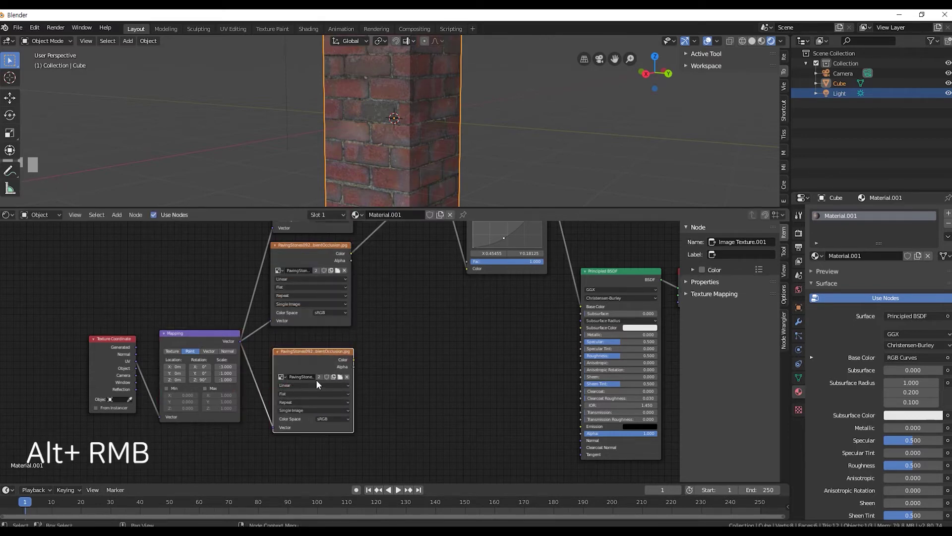
Step: Load PavingStones092_2K_Roughness.jpg into the copied texture node and link its Color output to the Principled BSDF's Roughness input
scroll(341, 376, up, 2)
click(341, 385)
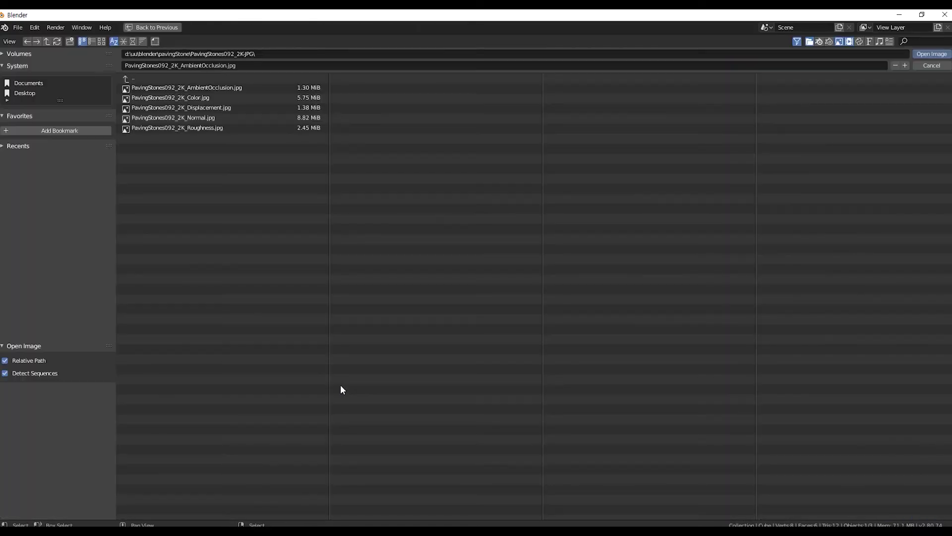
click(207, 128)
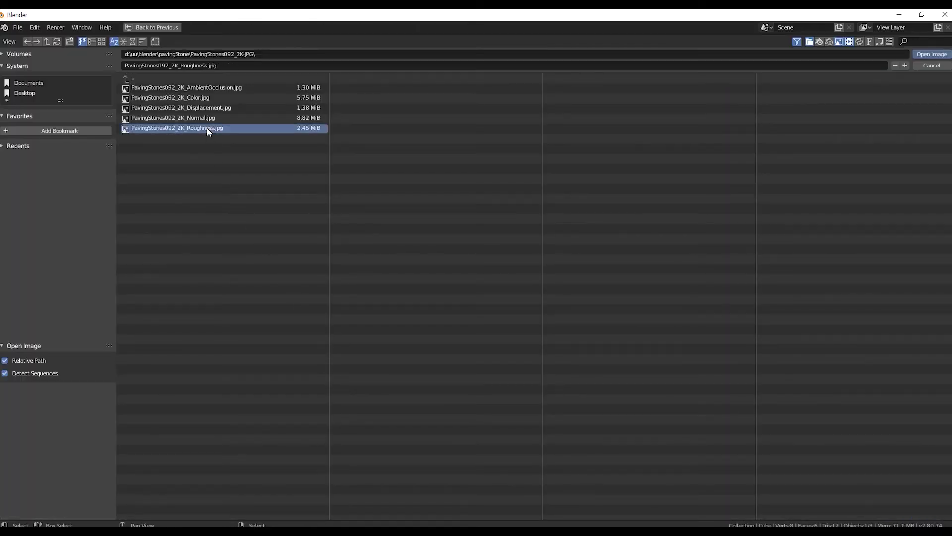
click(942, 55)
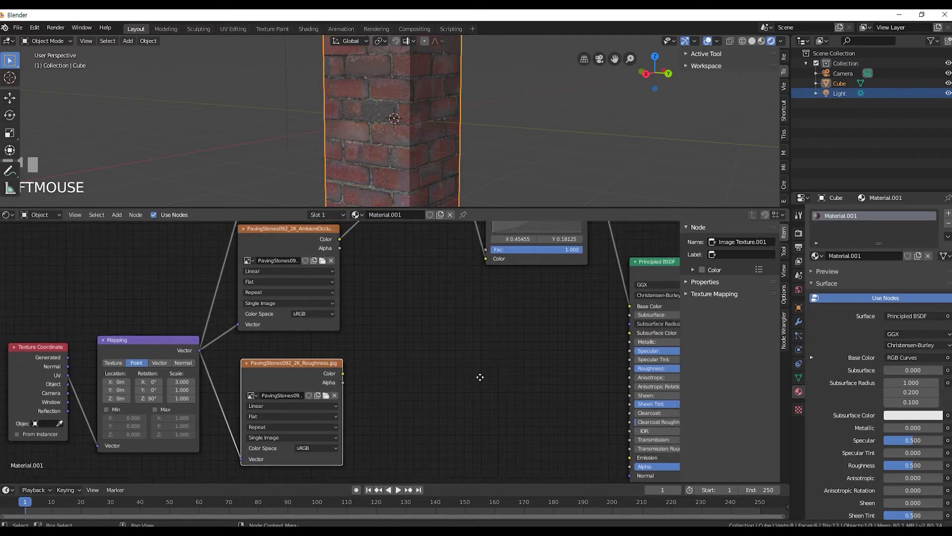
drag(270, 389, 555, 386)
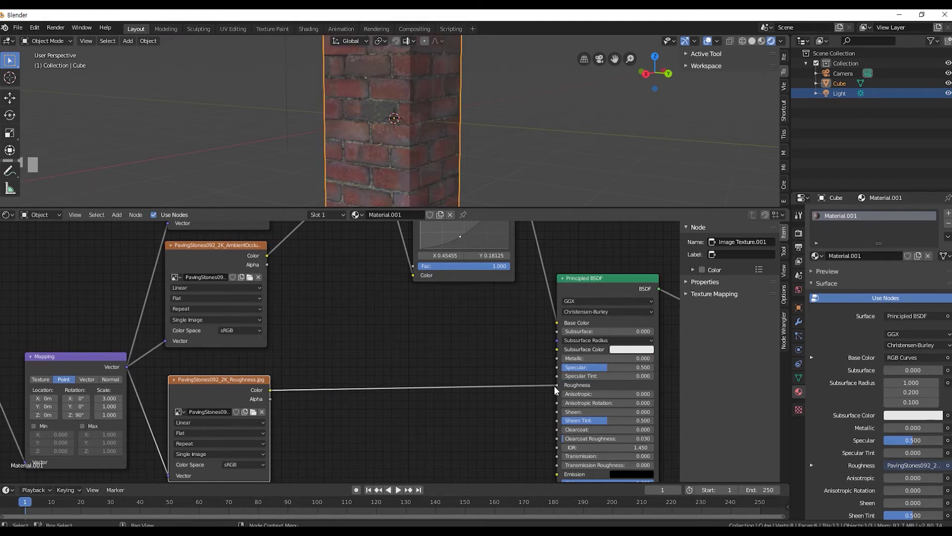
Step: Move the Material Output node down beside the lower part of the Principled BSDF node
middle_drag(407, 412, 287, 362)
scroll(406, 356, down, 2)
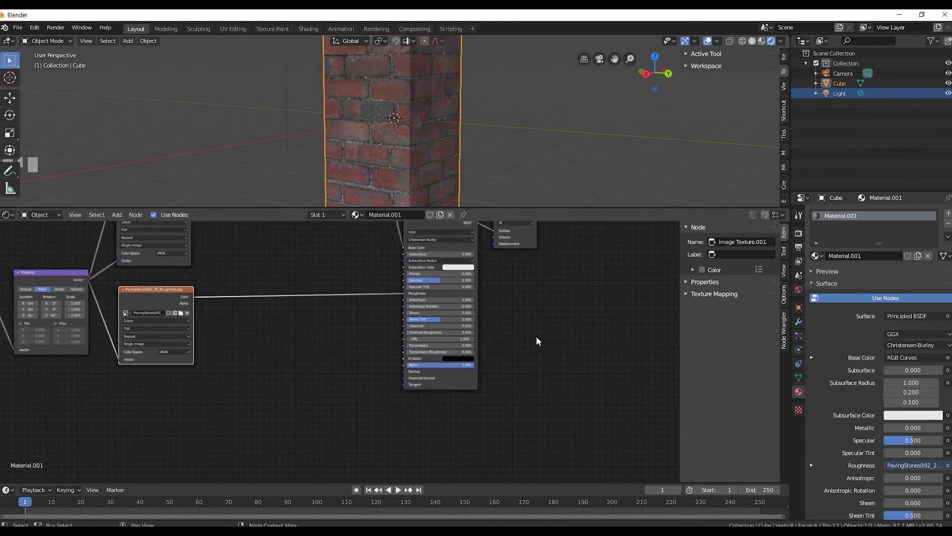
scroll(537, 341, down, 1)
drag(484, 239, 524, 350)
middle_drag(441, 404, 546, 346)
scroll(392, 342, up, 1)
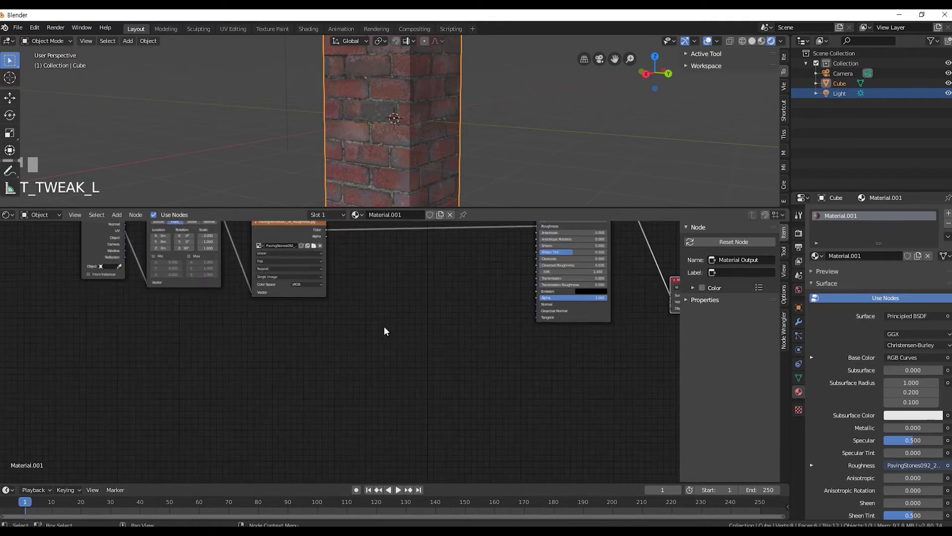
Step: Duplicate the roughness texture node, place the copy beneath it and link the Mapping node's Vector output to the copy
middle_drag(345, 260, 348, 301)
click(316, 267)
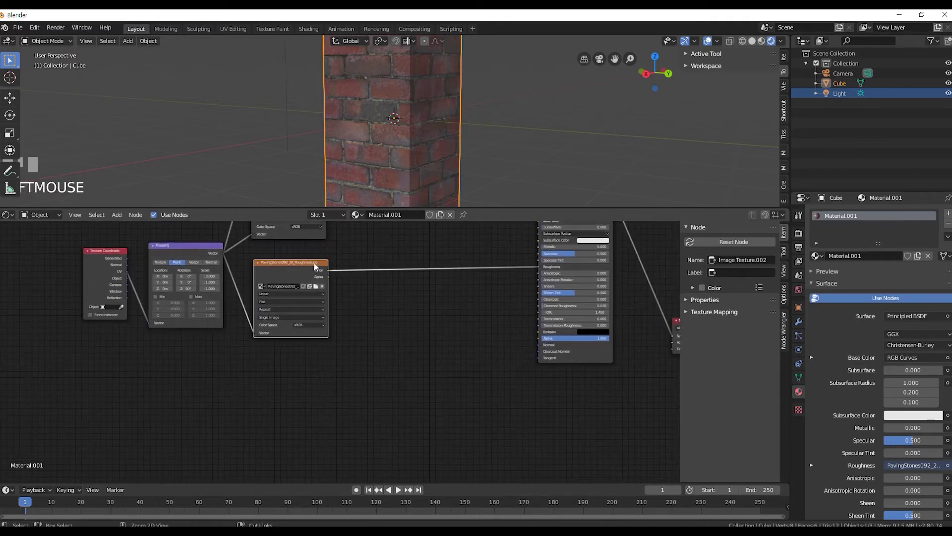
key(ctrl+c)
key(ctrl+v)
drag(300, 268, 302, 362)
alt+right_drag(216, 325, 266, 385)
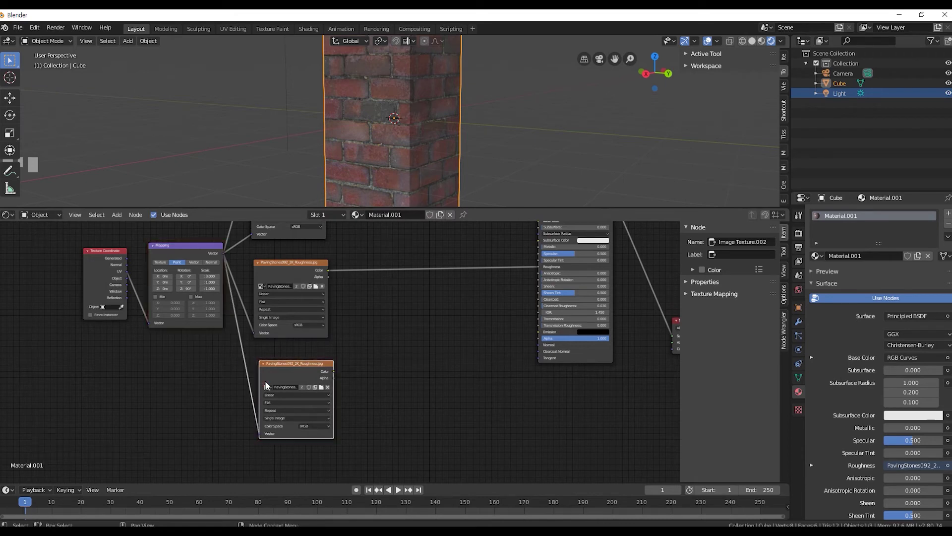
Step: Load PavingStones092_2K_Displacement.jpg into the new texture copy and shift that node slightly lower beneath the roughness texture
click(320, 387)
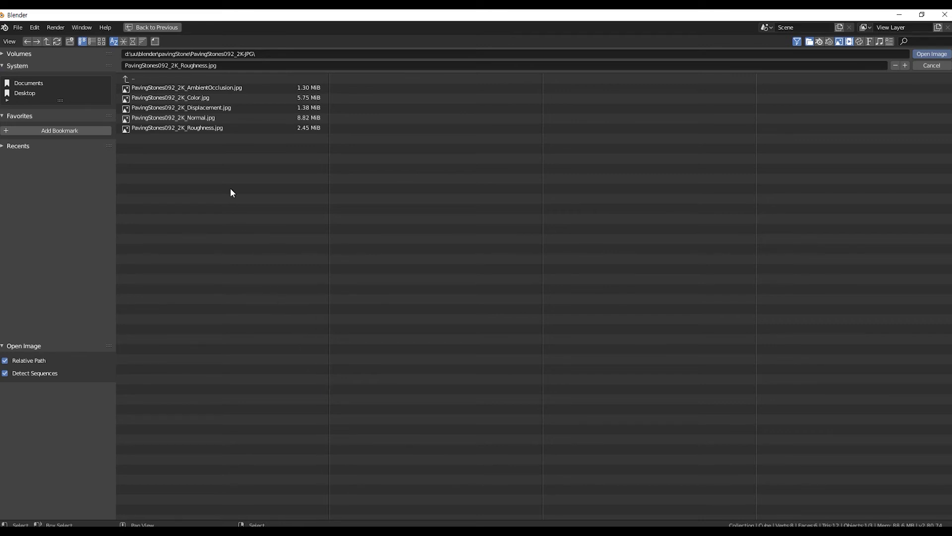
click(210, 108)
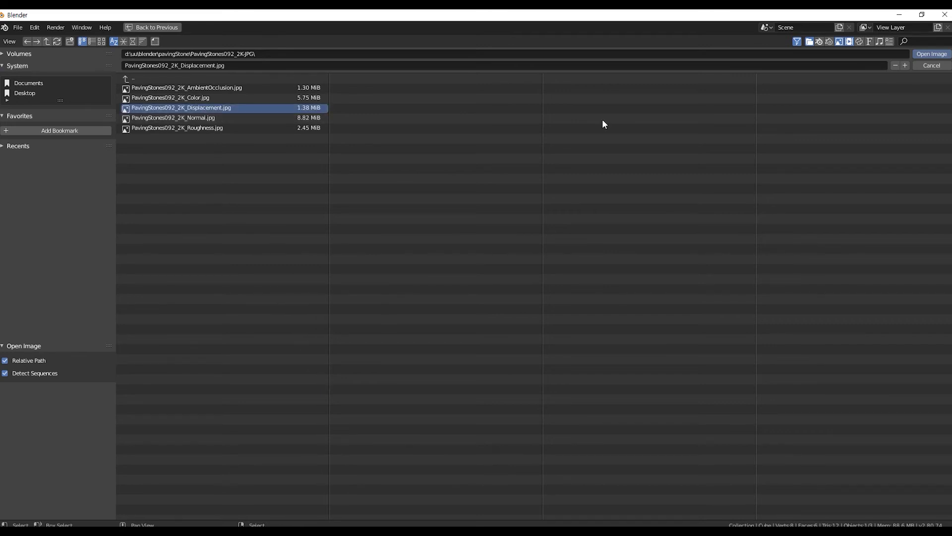
click(932, 54)
scroll(554, 437, down, 1)
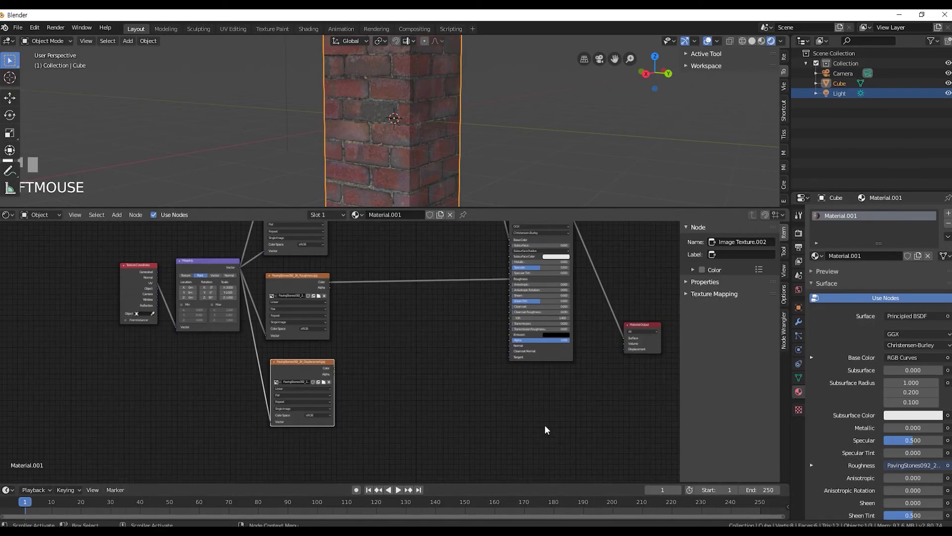
middle_drag(545, 426, 472, 420)
drag(271, 363, 269, 377)
Step: Add a Displacement node below the Principled BSDF and wire it from the displacement texture's Color, via Height, to the Material Output's Displacement
click(470, 420)
key(shift+a)
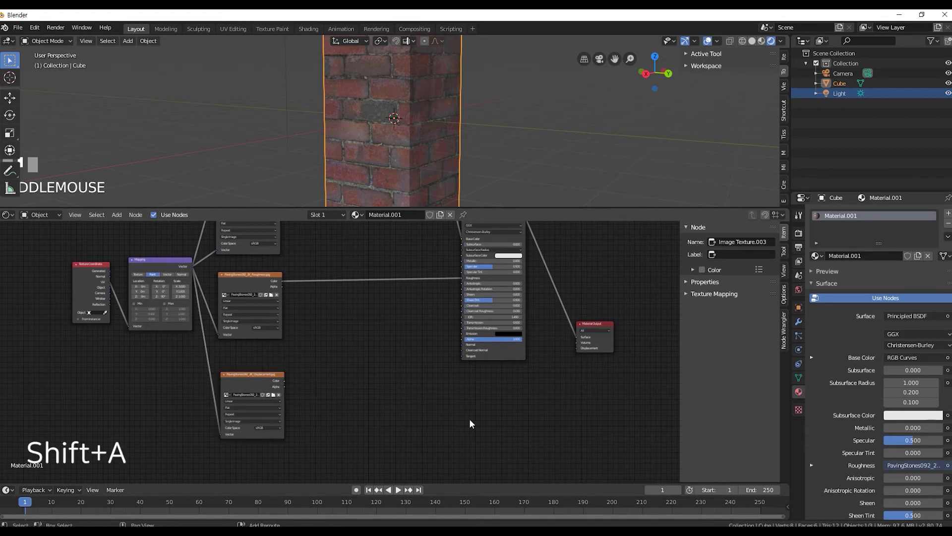
click(460, 363)
text(d)
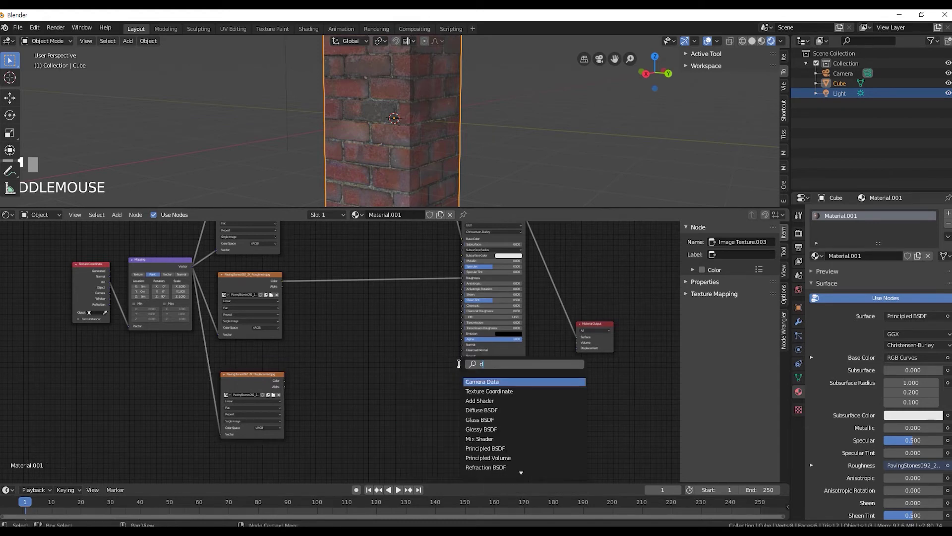
text(isp)
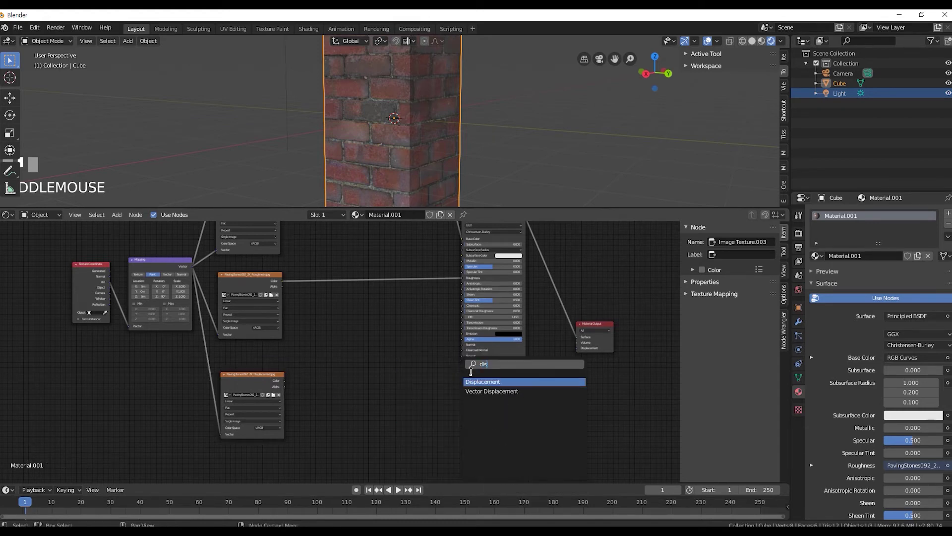
click(512, 382)
click(510, 386)
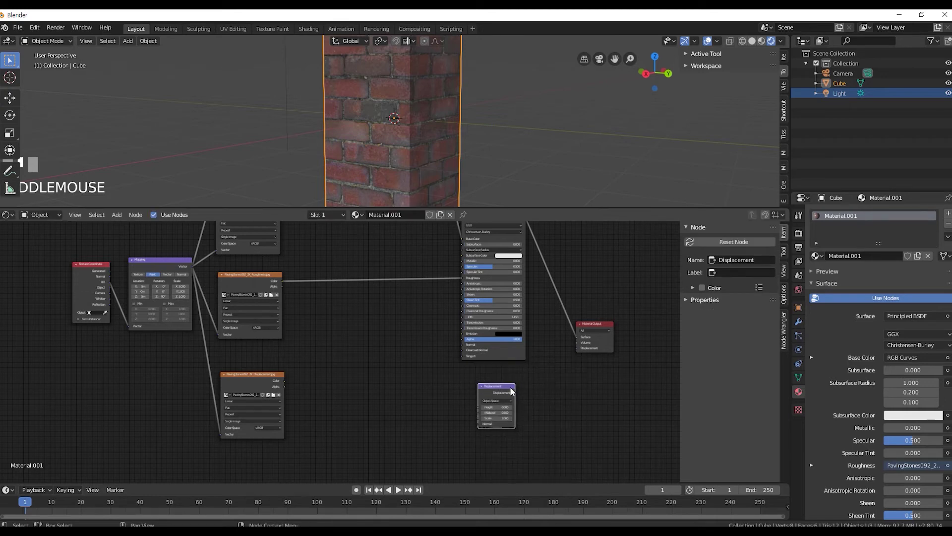
drag(516, 392, 575, 351)
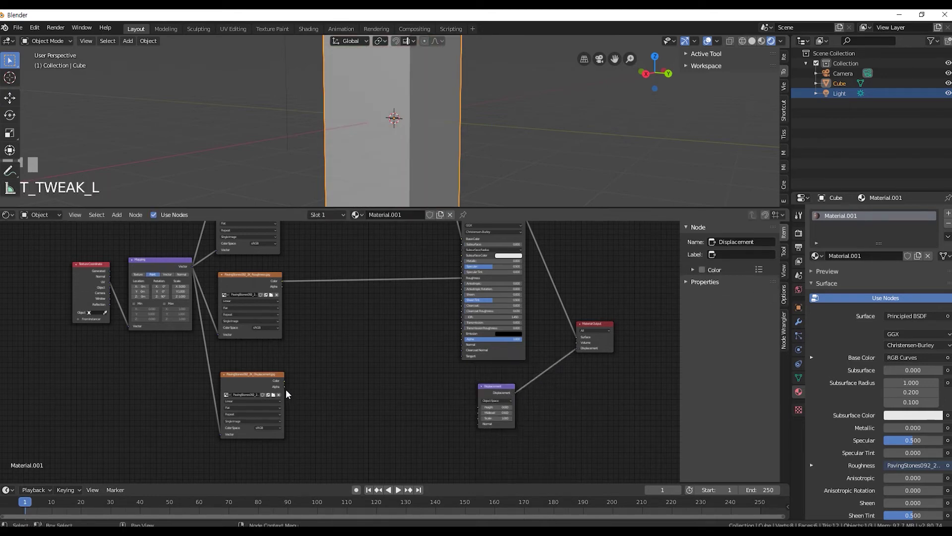
drag(284, 380, 477, 405)
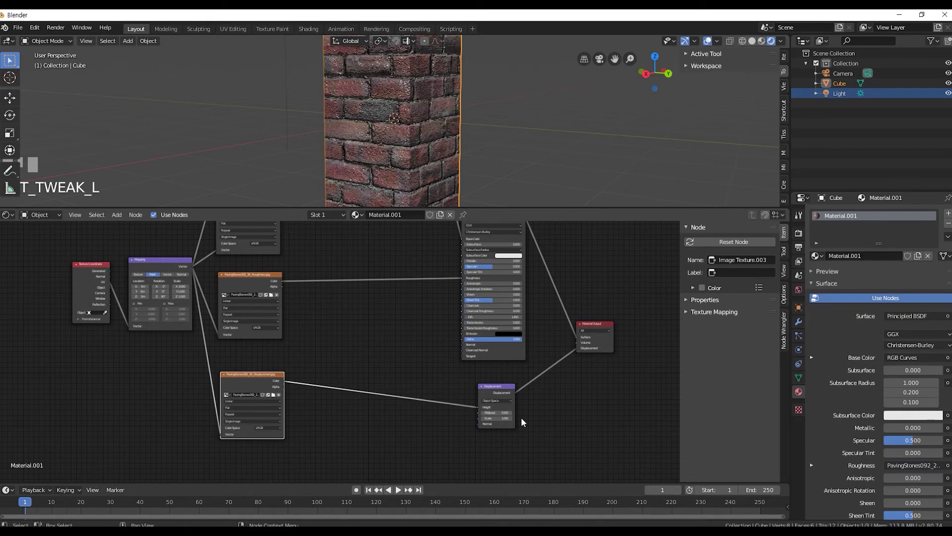
Step: Reduce the Displacement node's Scale to 0.1 and inspect the relief on the pillar's bricks up close
scroll(521, 417, up, 1)
scroll(596, 429, up, 2)
middle_drag(593, 430, 401, 378)
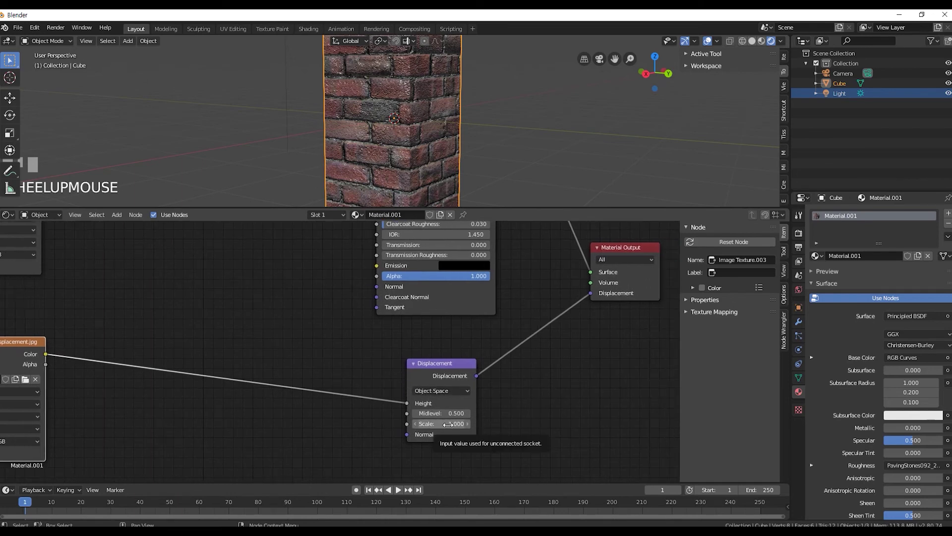
drag(448, 424, 426, 424)
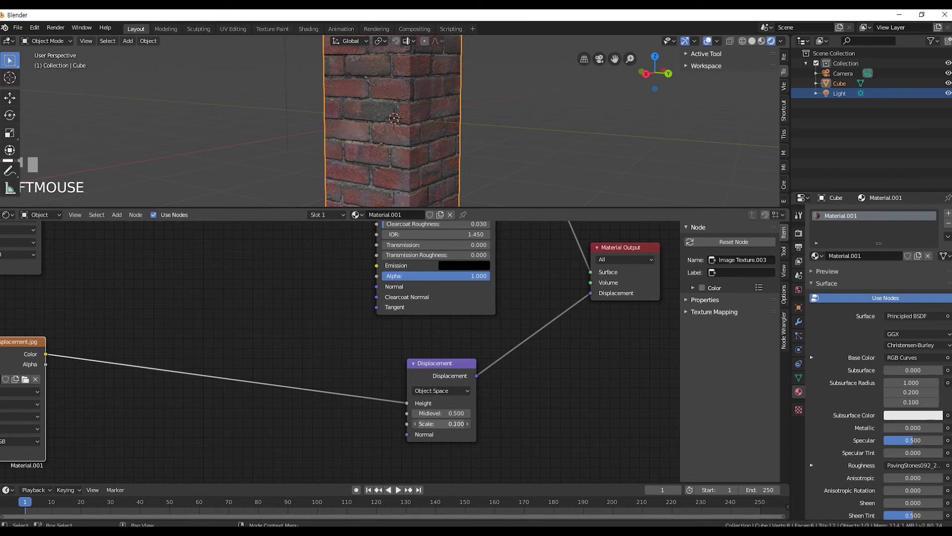
drag(427, 424, 424, 424)
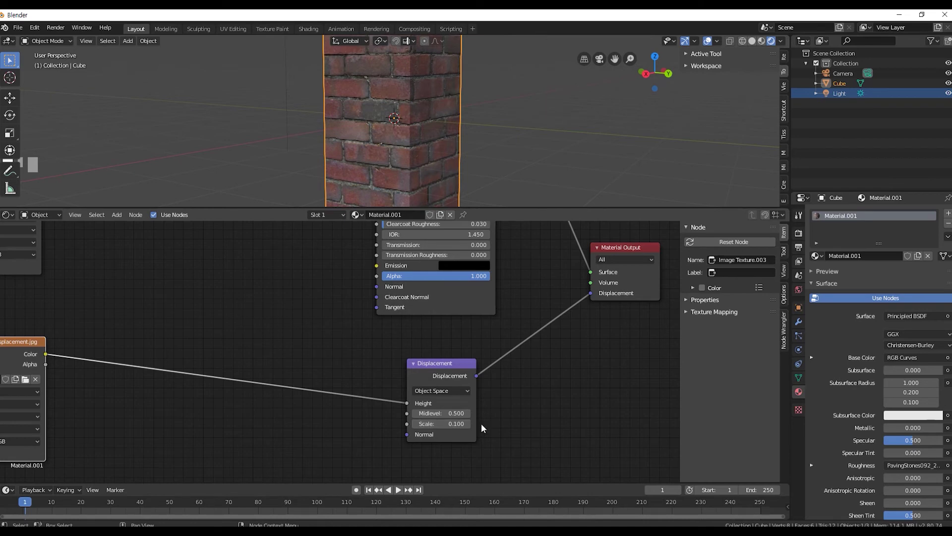
middle_drag(397, 84, 413, 100)
scroll(432, 134, up, 3)
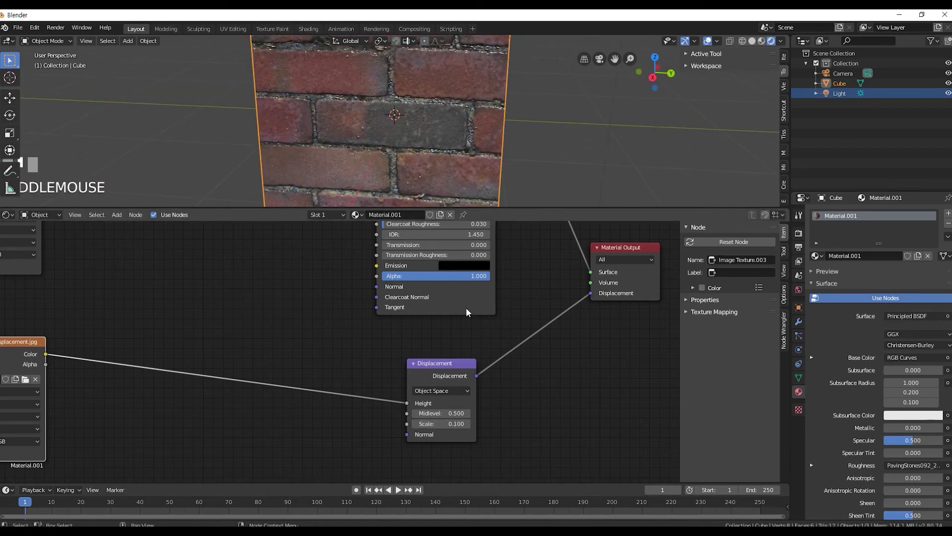
scroll(476, 181, down, 3)
middle_drag(457, 171, 436, 147)
scroll(435, 146, down, 2)
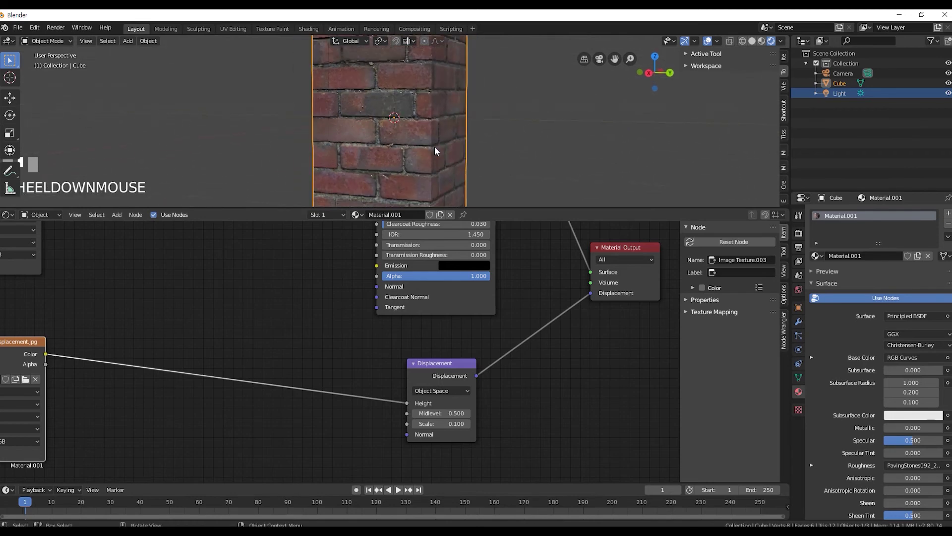
Step: Set the Displacement node's Scale to 0.05
click(452, 425)
text(0.05)
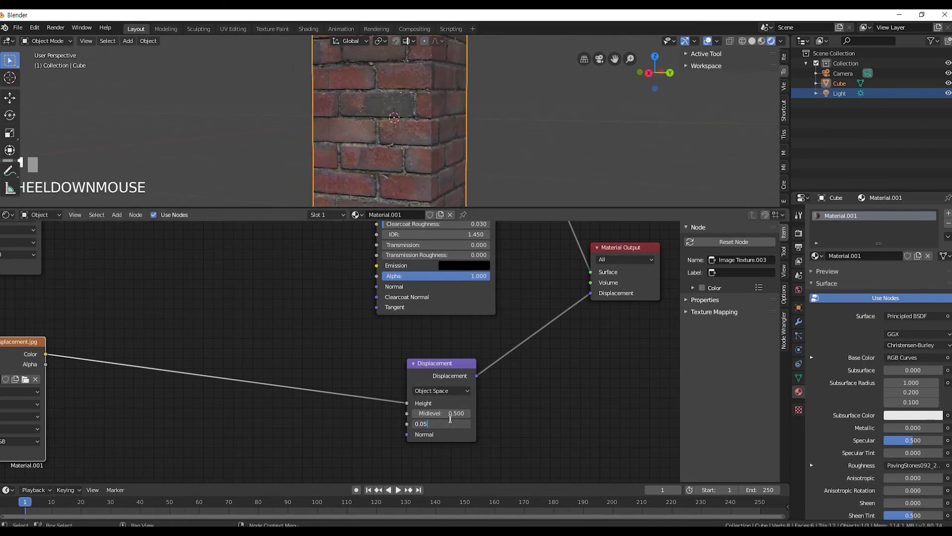
key(KP_Enter)
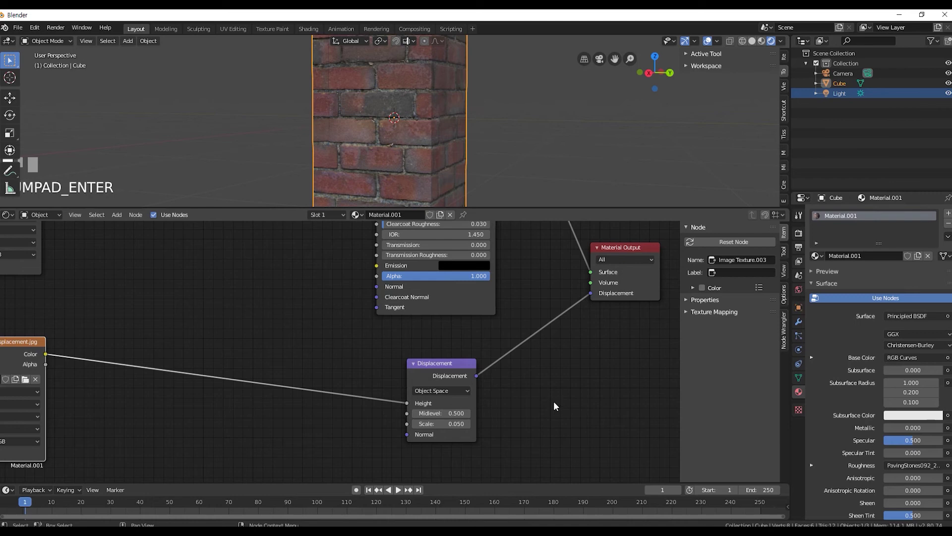
scroll(553, 401, down, 1)
Step: Add a Bevel modifier to the pillar
click(426, 146)
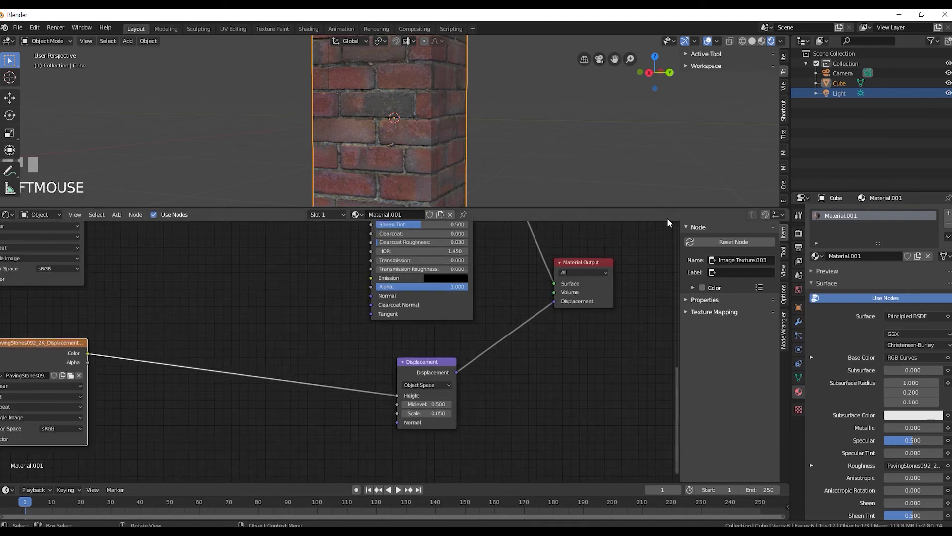
click(799, 321)
click(865, 213)
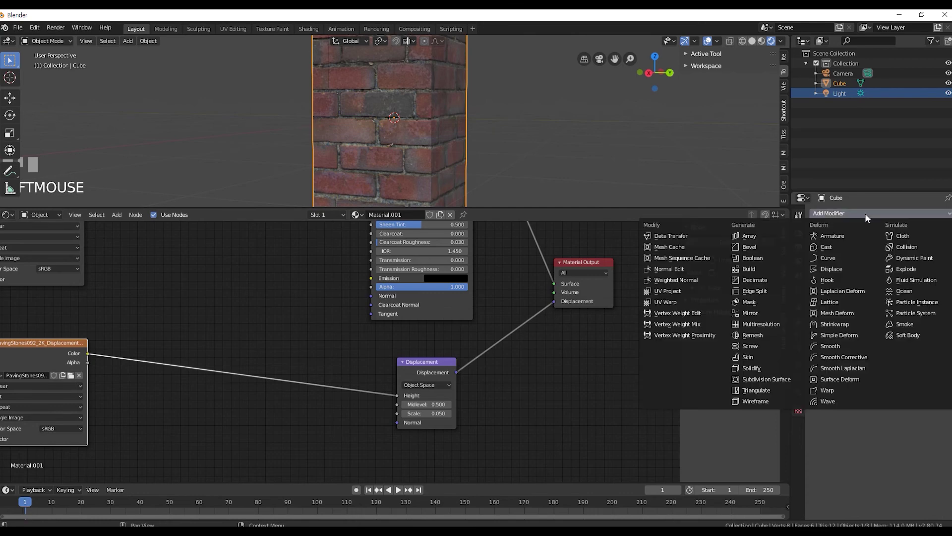
click(883, 213)
click(769, 246)
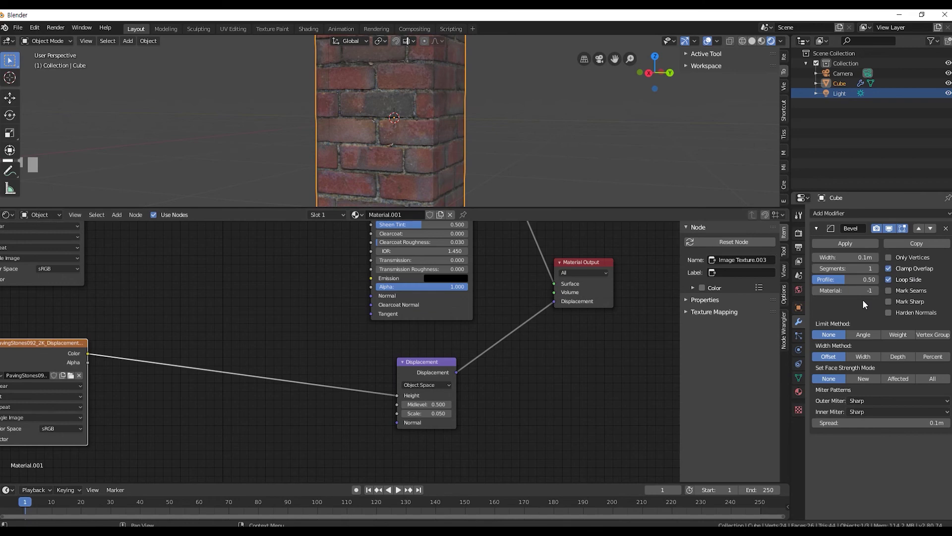
Step: Set the Bevel modifier's segments to 6 and shade the pillar smooth
scroll(546, 149, down, 1)
click(875, 268)
mouse_move(846, 269)
mouse_down()
mouse_move(873, 269)
mouse_move(856, 269)
mouse_up()
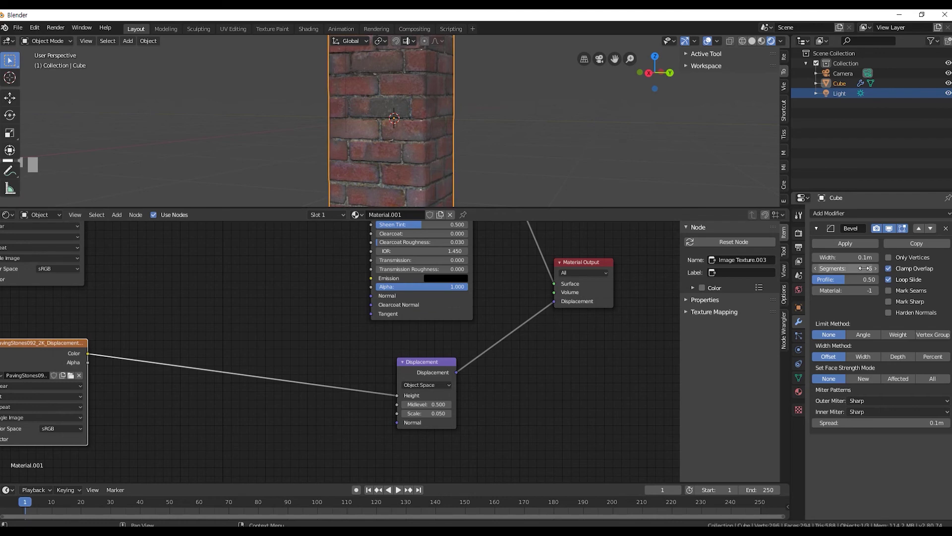
scroll(487, 143, up, 2)
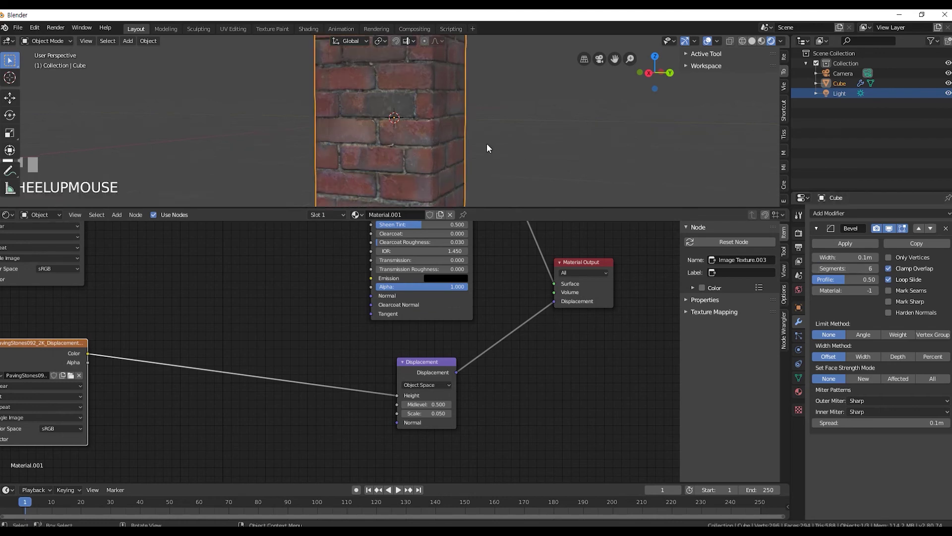
right_click(430, 145)
click(431, 147)
Step: Examine the pillar's brick faces and bevelled edges from several angles, both close up and from farther away
scroll(471, 150, down, 2)
middle_drag(471, 151, 491, 152)
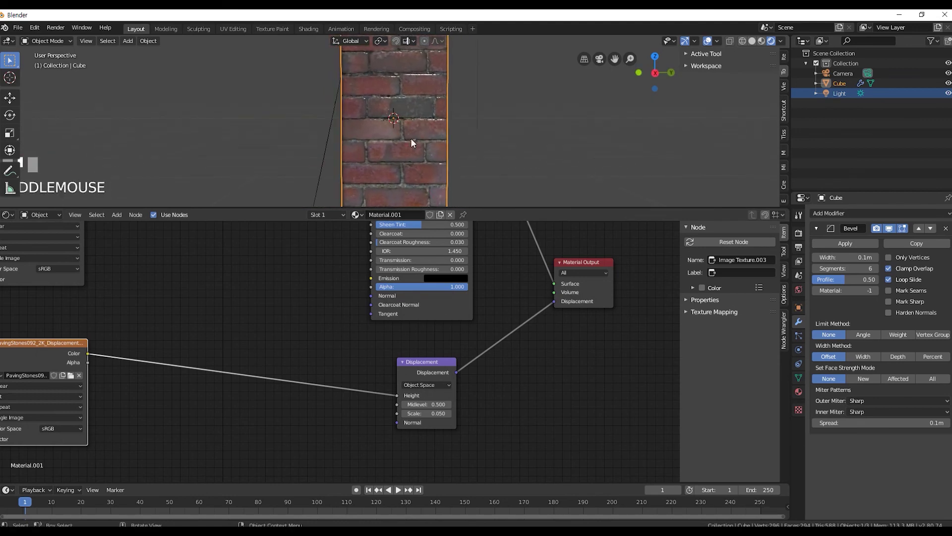
scroll(412, 139, up, 3)
scroll(457, 152, up, 1)
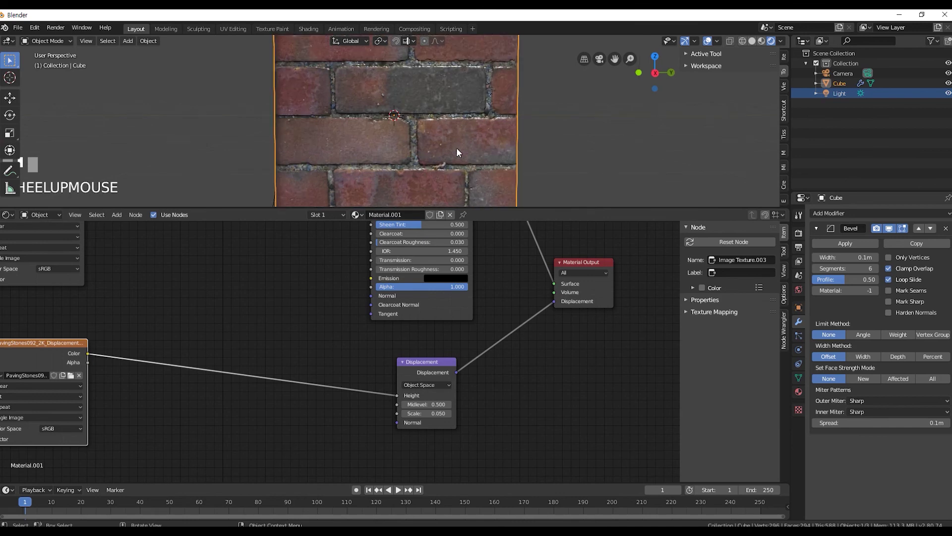
scroll(456, 148, down, 2)
middle_drag(456, 148, 424, 198)
scroll(394, 117, up, 3)
middle_drag(393, 117, 403, 127)
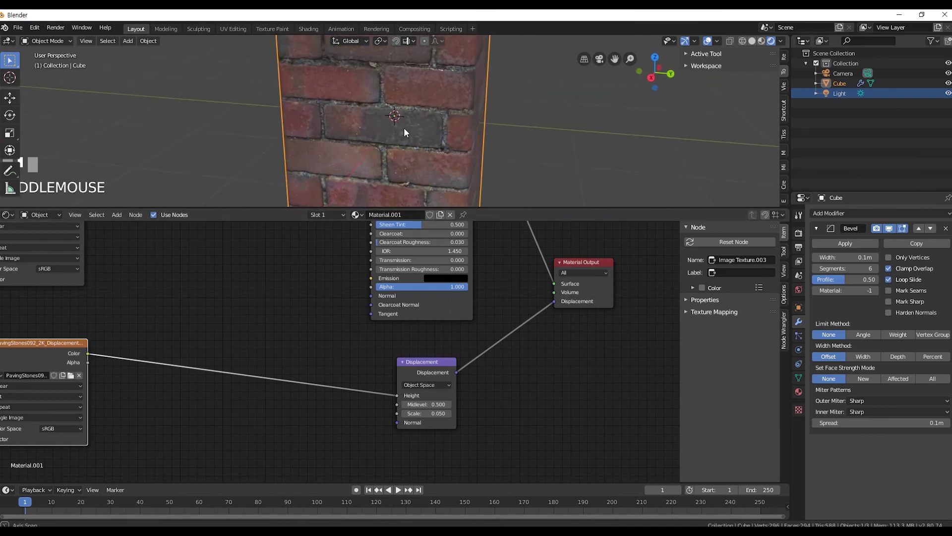
Step: Lower the Principled BSDF's Specular to about 0.014, then deselect the pillar to review its surface
middle_drag(319, 276, 325, 357)
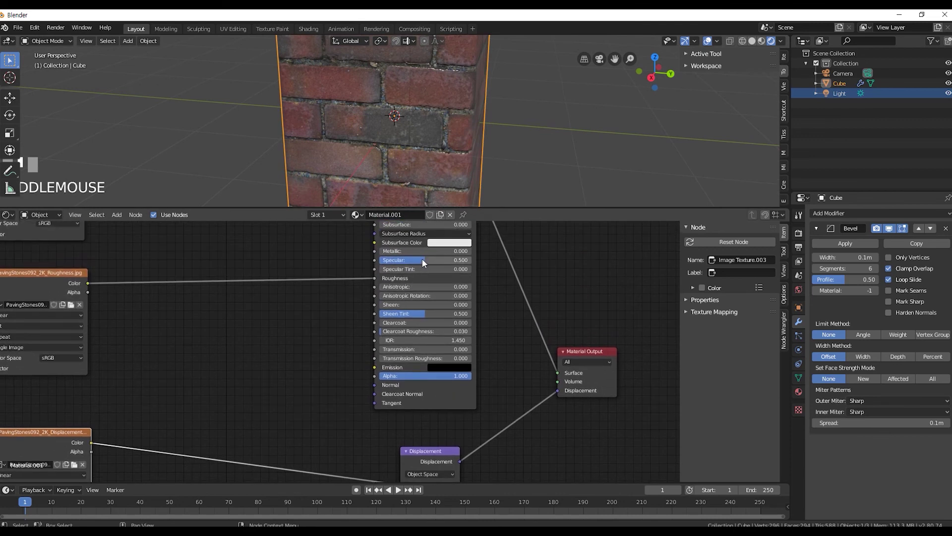
drag(422, 258, 385, 259)
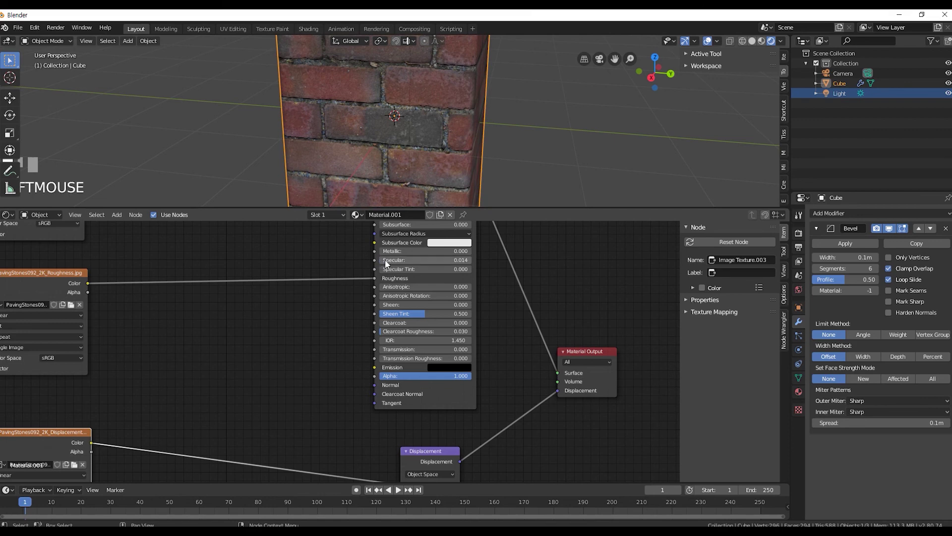
scroll(495, 152, down, 3)
middle_drag(494, 152, 480, 130)
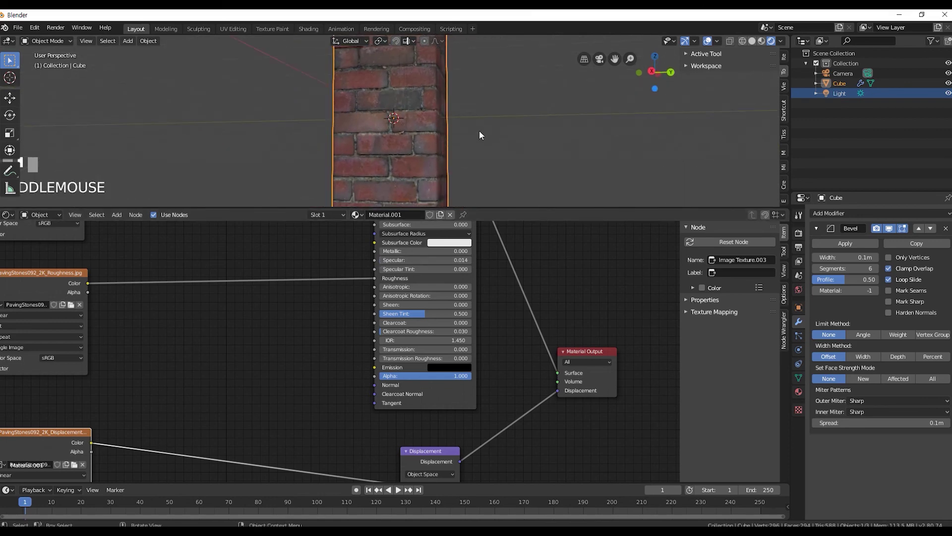
scroll(479, 130, up, 2)
scroll(479, 130, down, 1)
scroll(479, 130, down, 3)
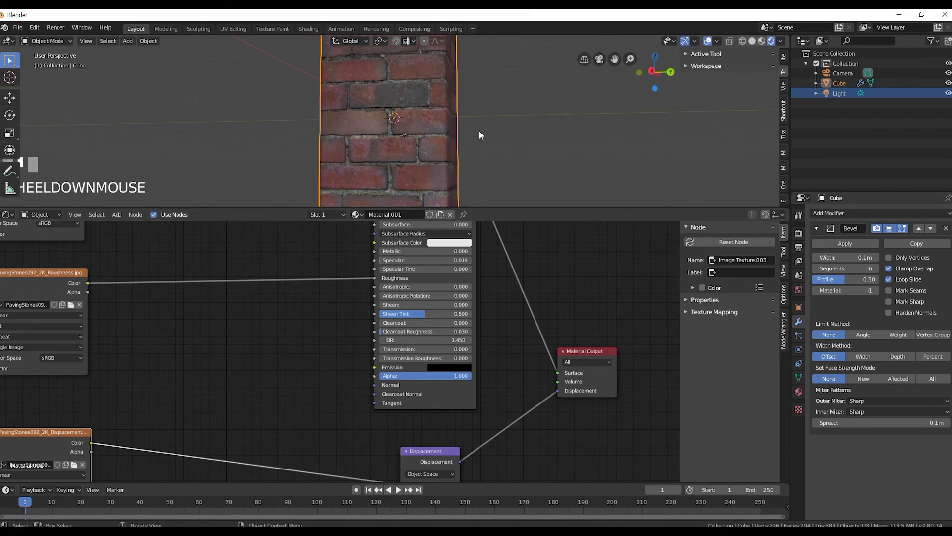
click(484, 141)
scroll(484, 141, up, 1)
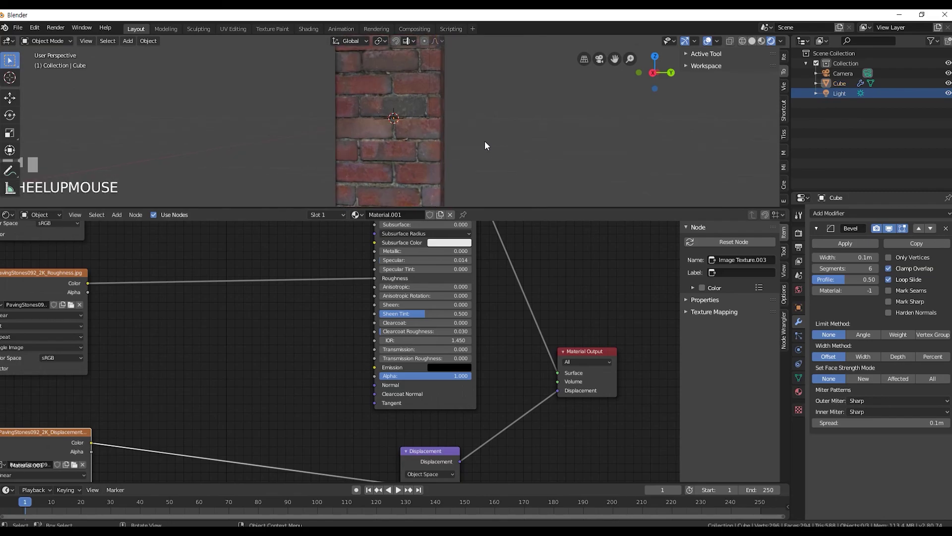